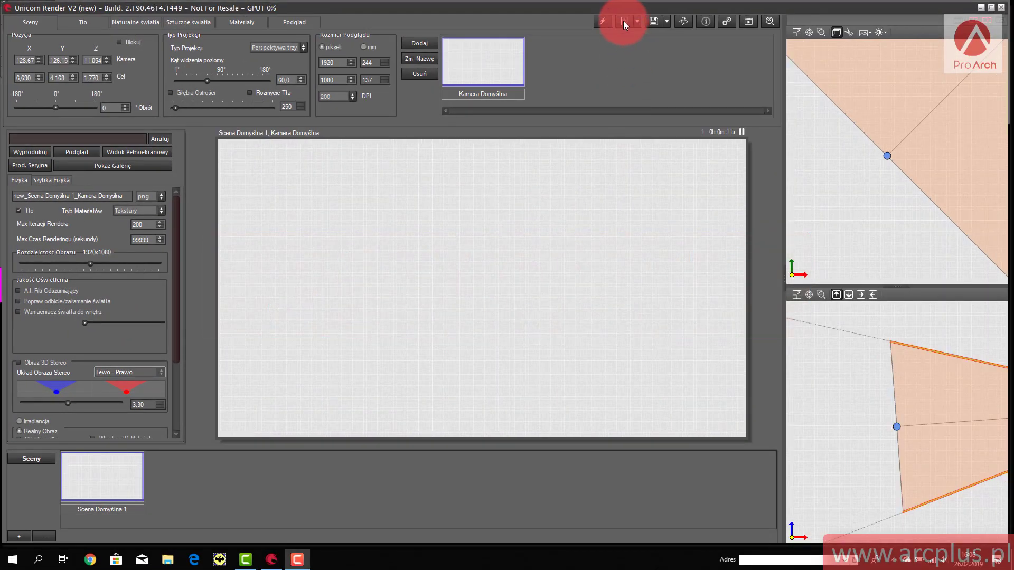
Step: Import the Model 3D Tutorial 02 house model with its session, accepting the default import options
click(624, 21)
click(226, 131)
click(246, 284)
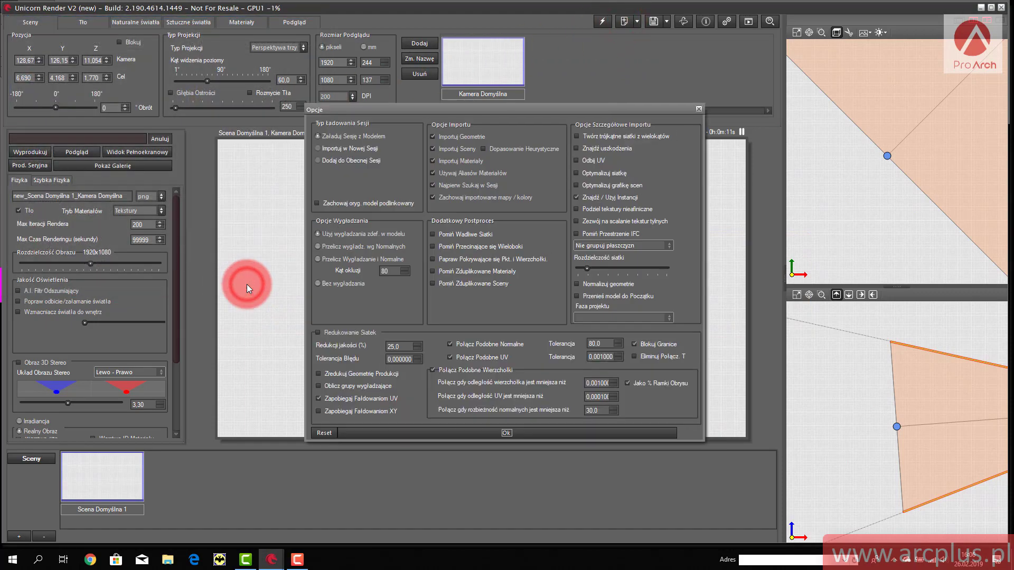
click(453, 430)
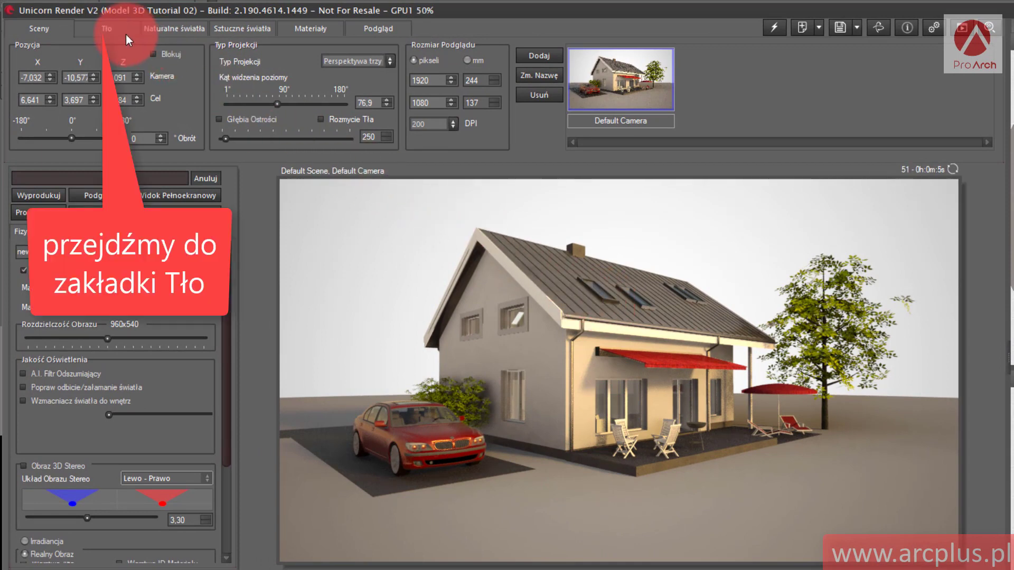
Step: Change the scene background to the Głębia (depth) type
click(100, 27)
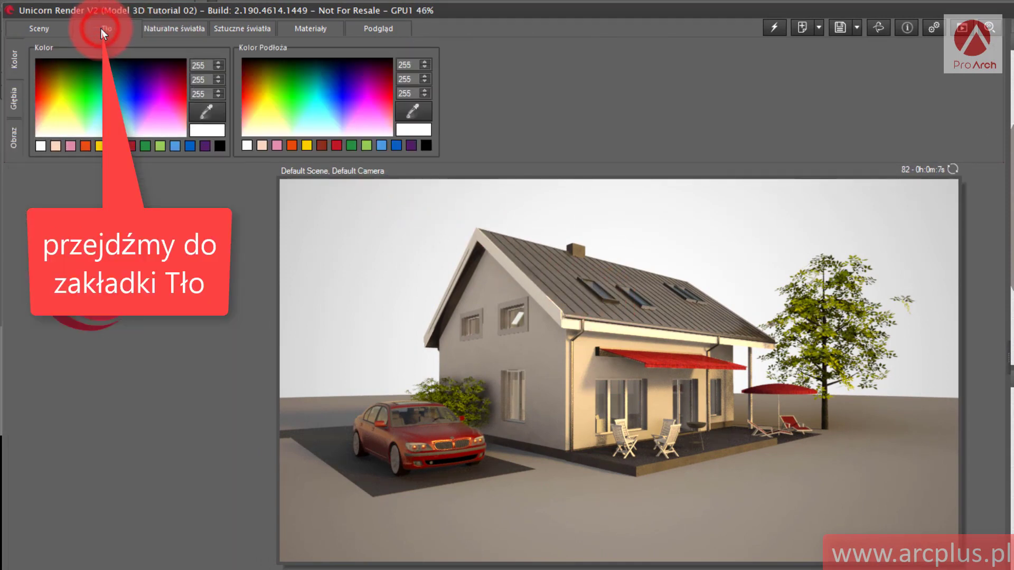
click(11, 100)
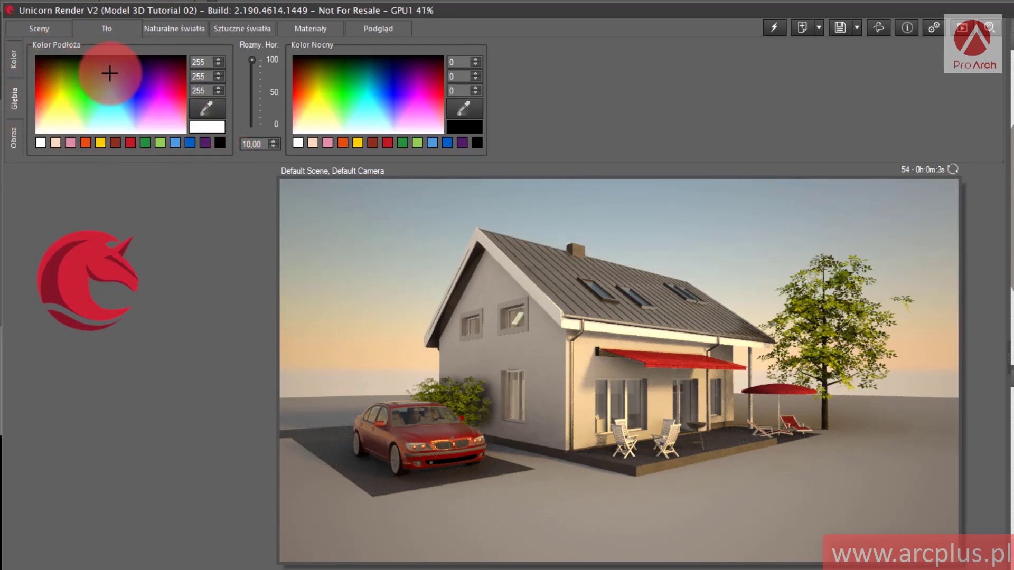
Step: Try black, purple and light blue as the ground colour of the depth background
click(220, 144)
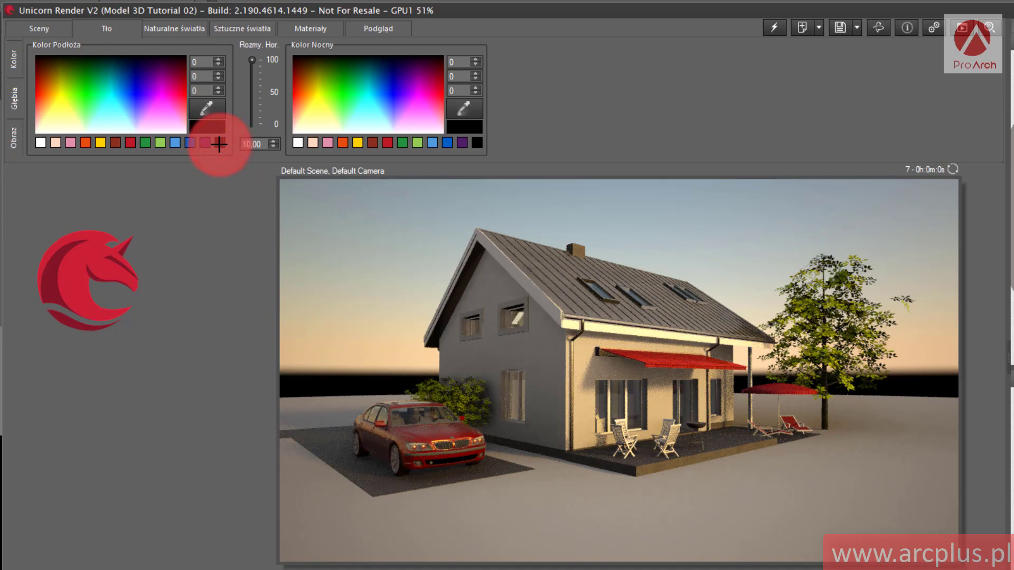
click(192, 143)
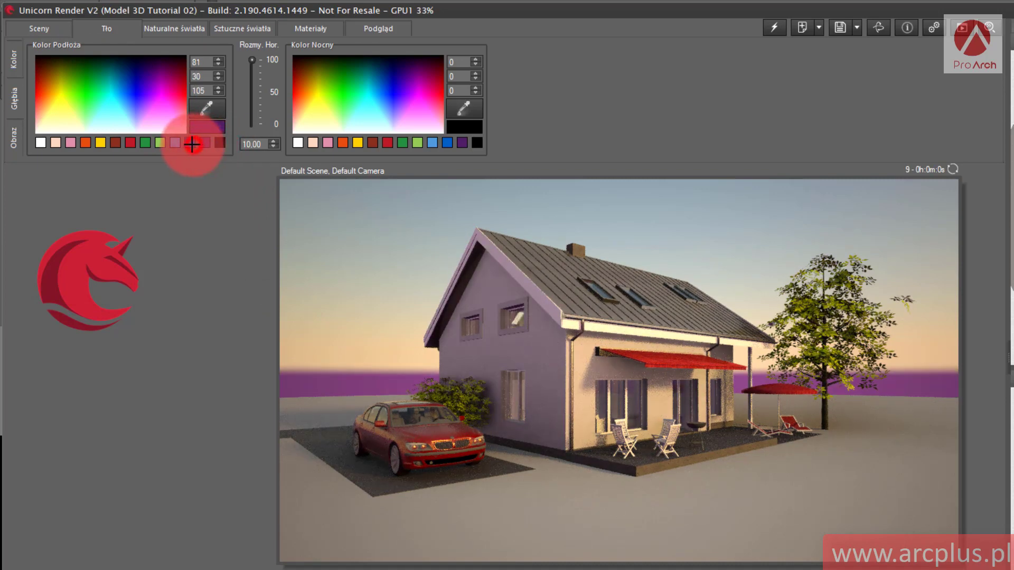
click(175, 143)
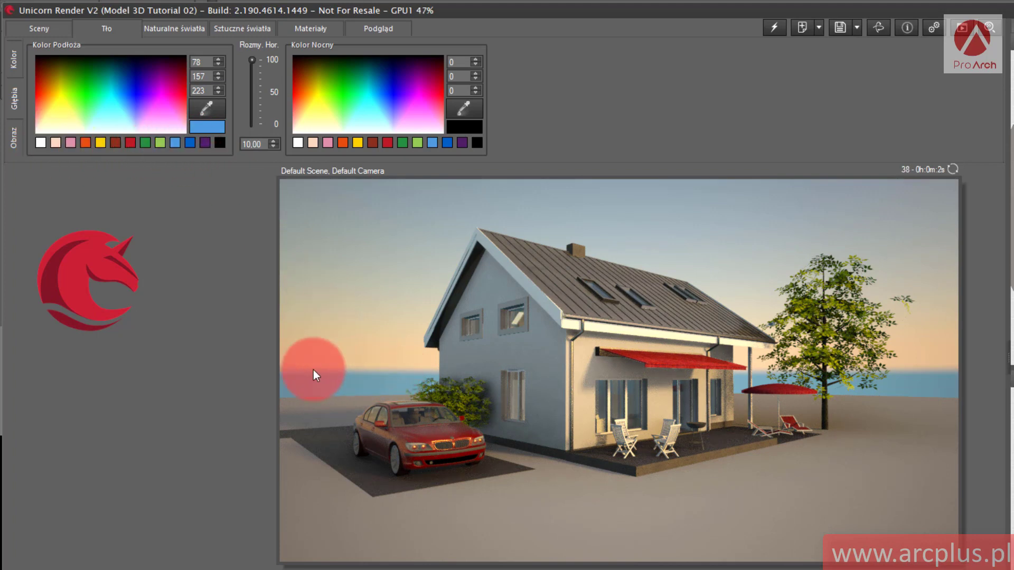
Step: Try a lower horizon blur, return it to its maximum, and set the ground colour back to white
drag(252, 60, 253, 88)
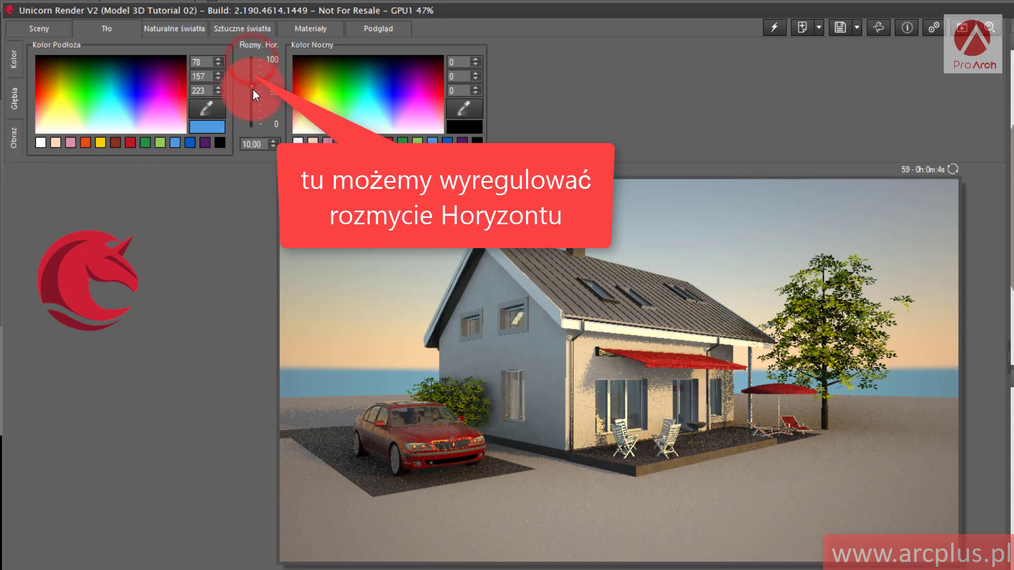
drag(246, 144, 252, 52)
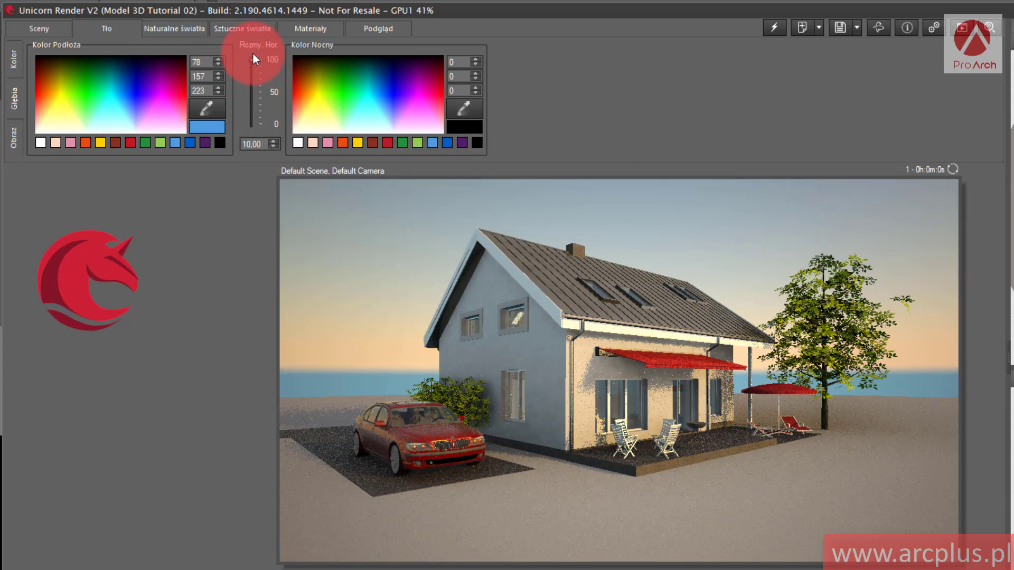
click(39, 143)
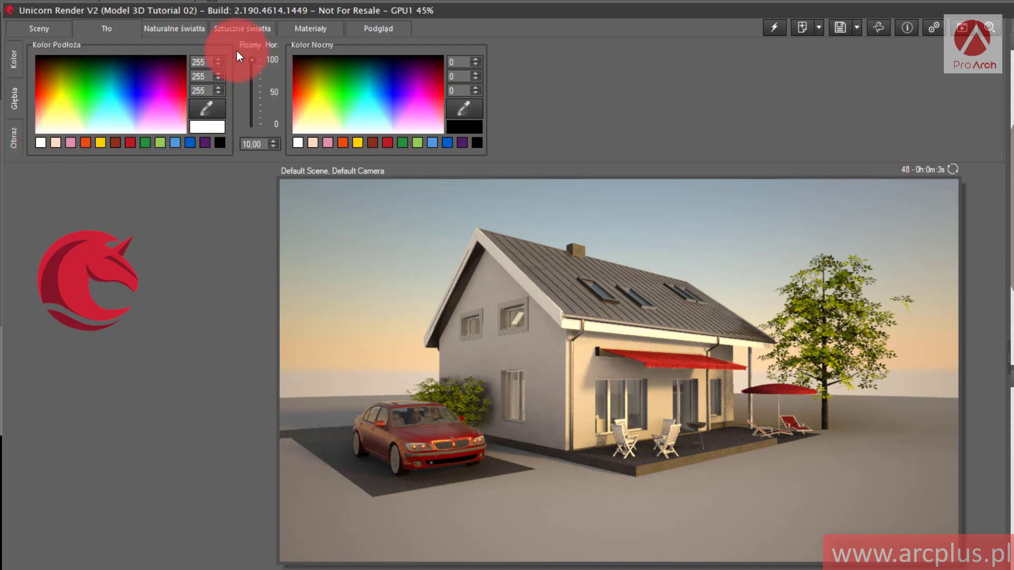
Step: Set the sun's disk intensity to 69,3, disk scale to 2,50 and glow intensity to 3,6
click(176, 27)
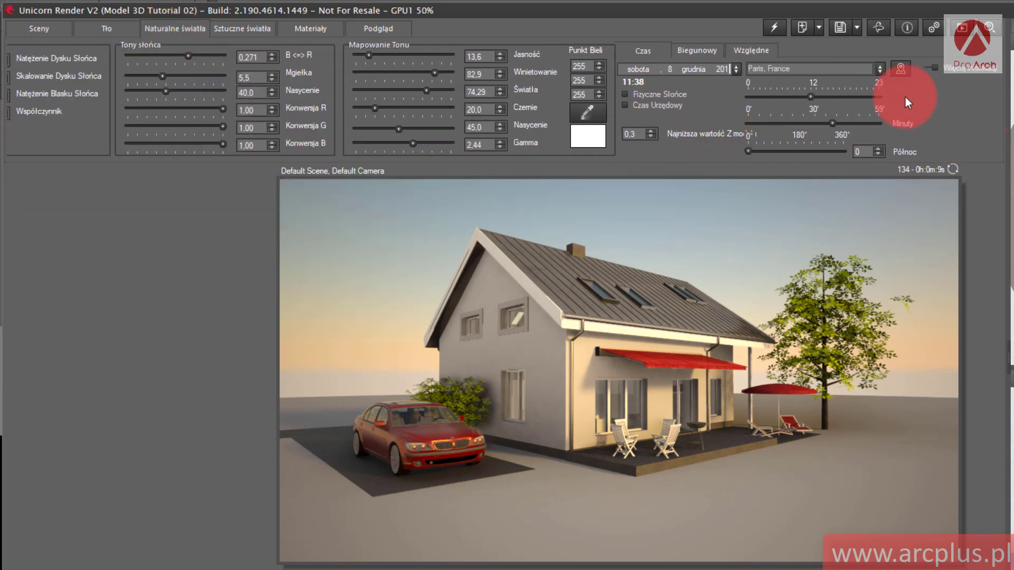
drag(908, 98, 962, 100)
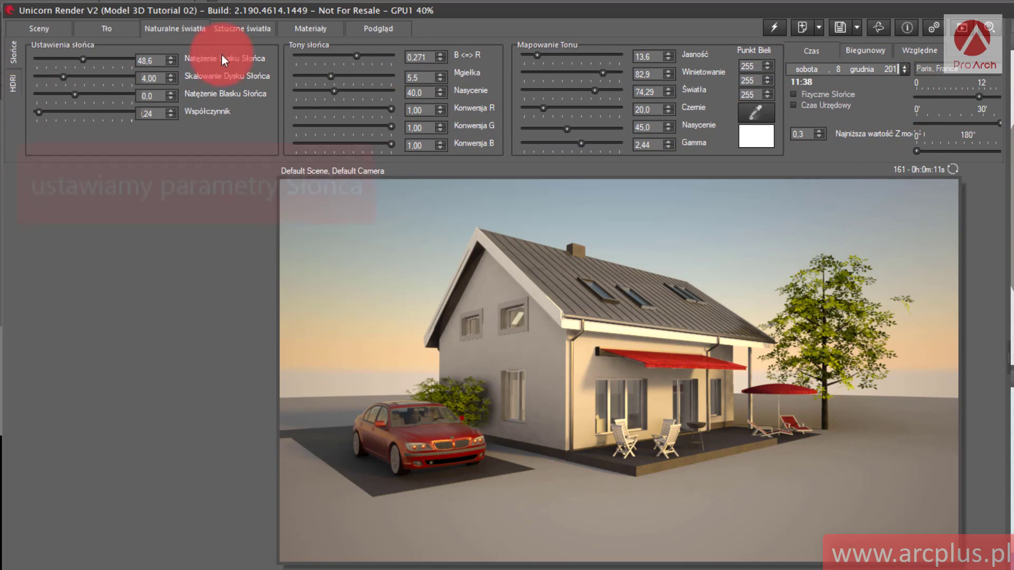
click(18, 56)
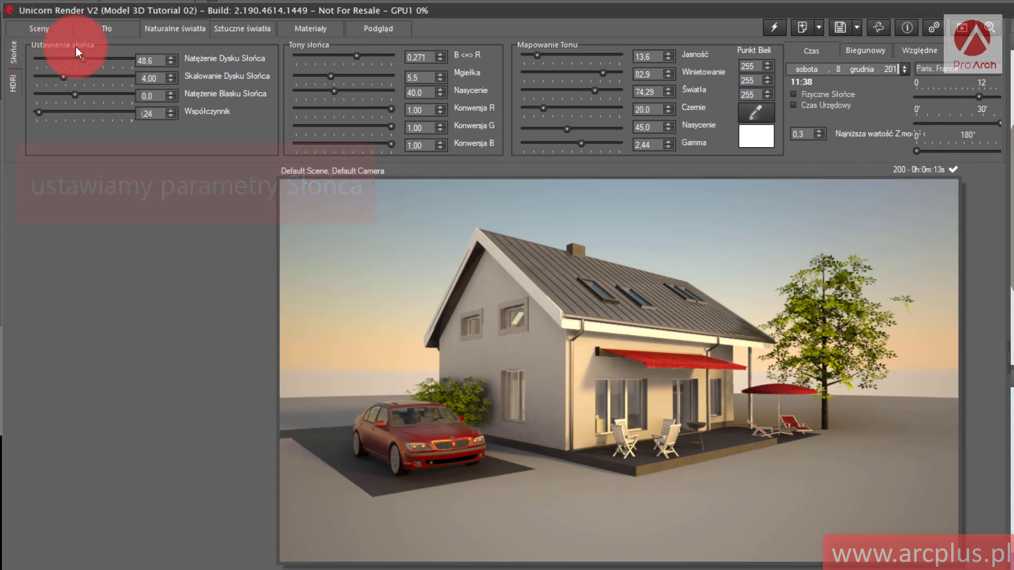
drag(81, 58, 78, 95)
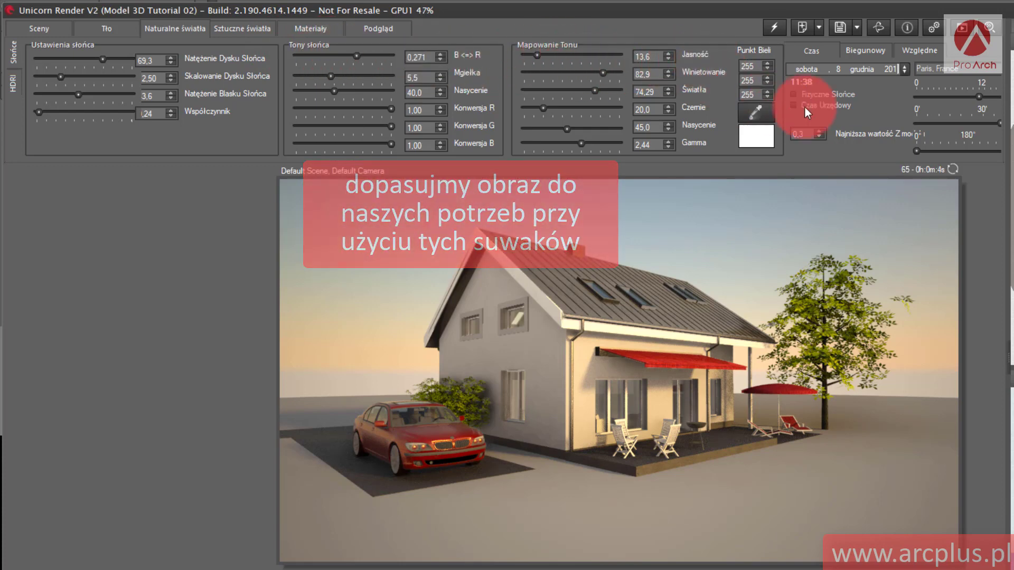
Step: Enable Fizyczne Słońce (physical sun) and set the sky condition fully to Słonecznie (sunny)
click(874, 110)
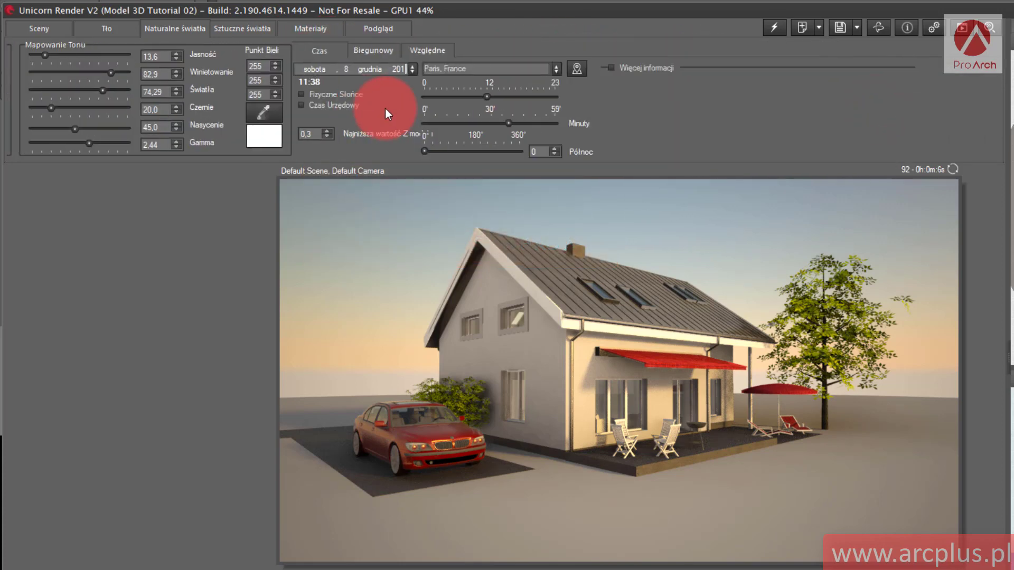
click(300, 94)
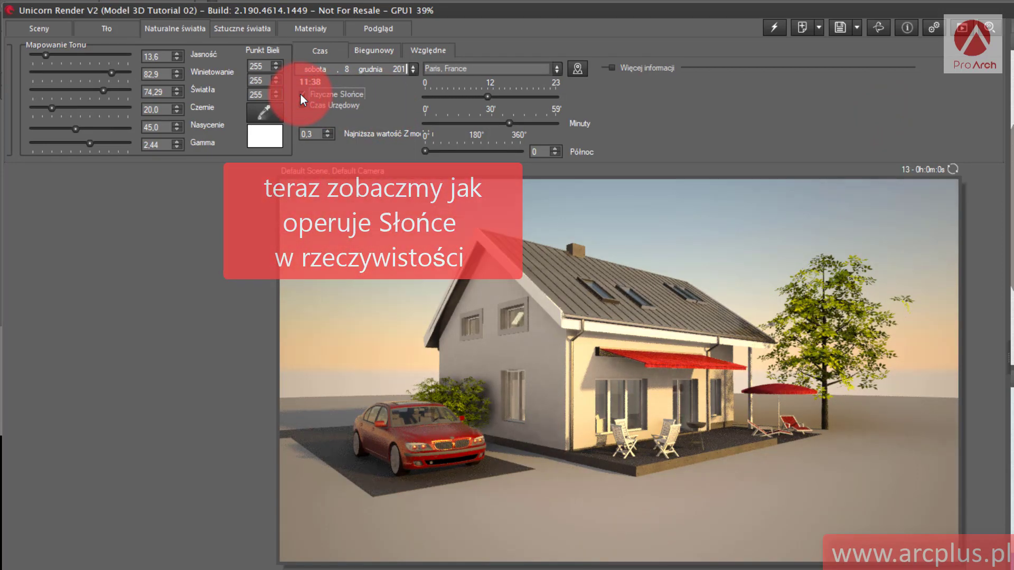
drag(376, 105, 943, 139)
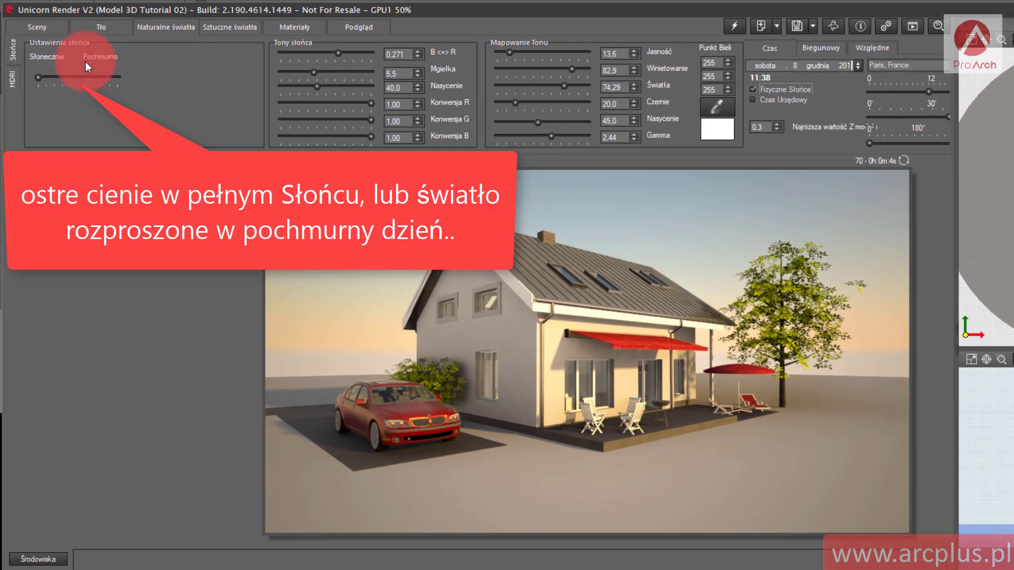
drag(37, 80, 2, 80)
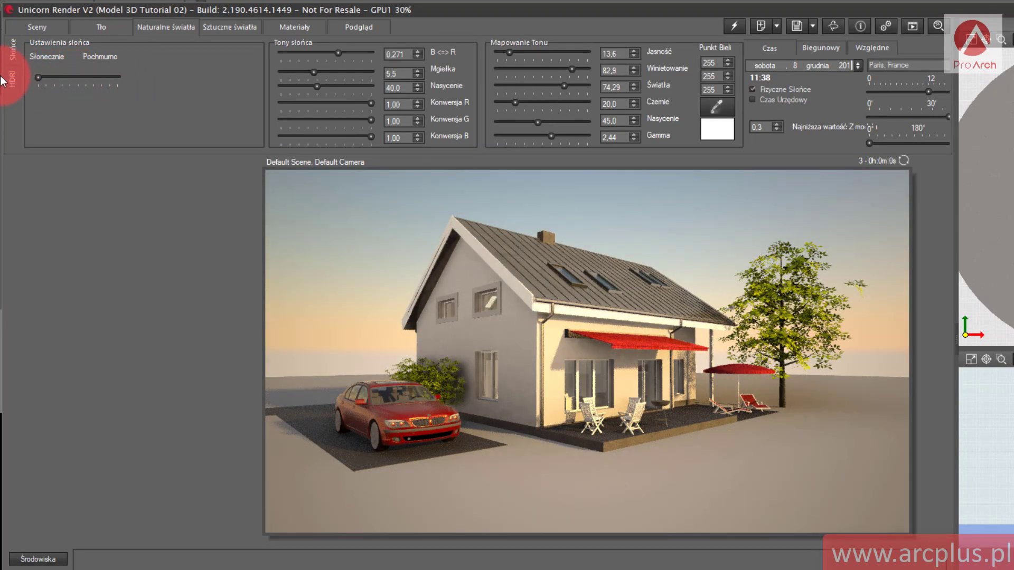
Step: Set the date of the natural sunlight to 8 May 2019
drag(793, 141, 287, 121)
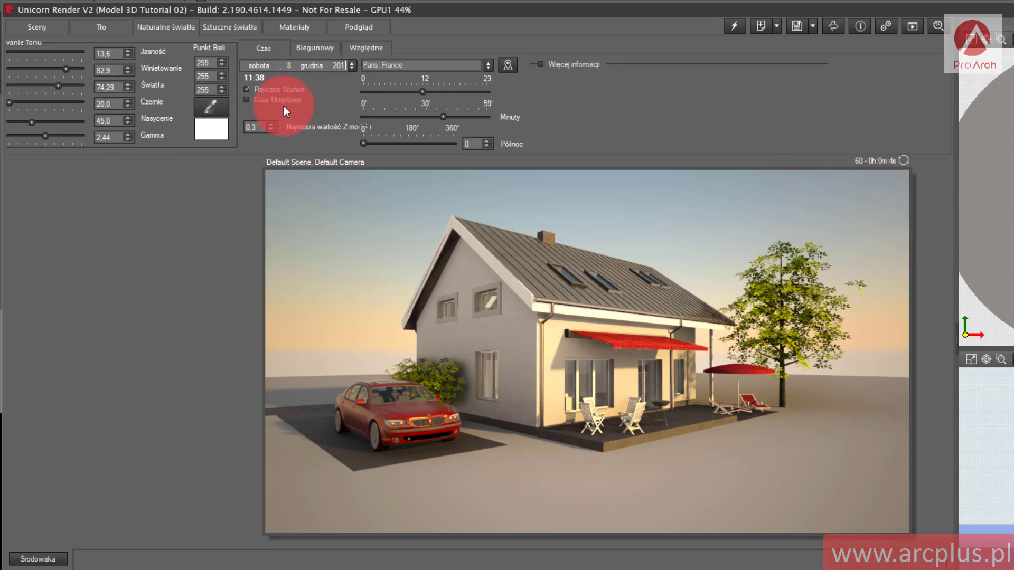
click(260, 47)
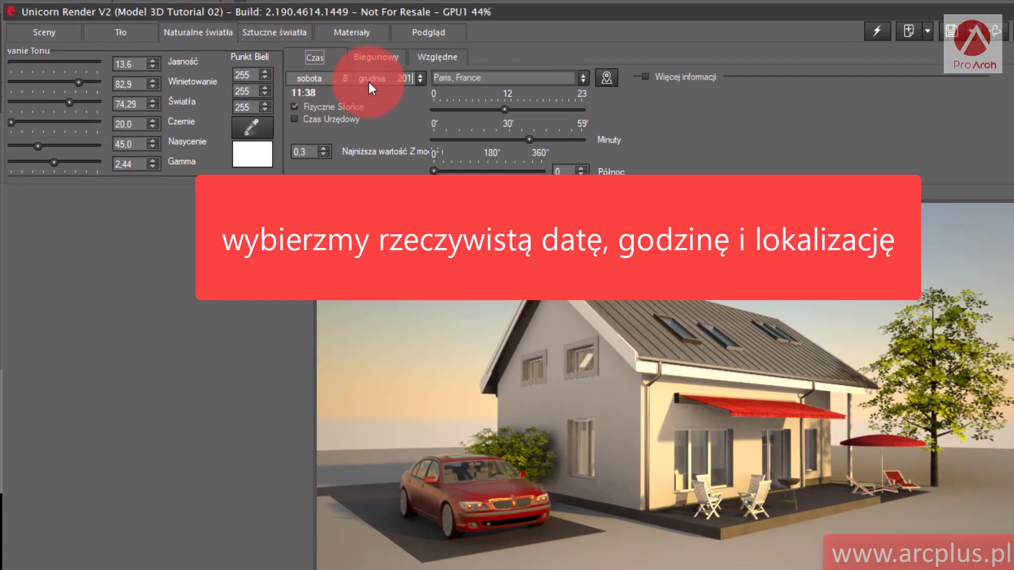
click(420, 79)
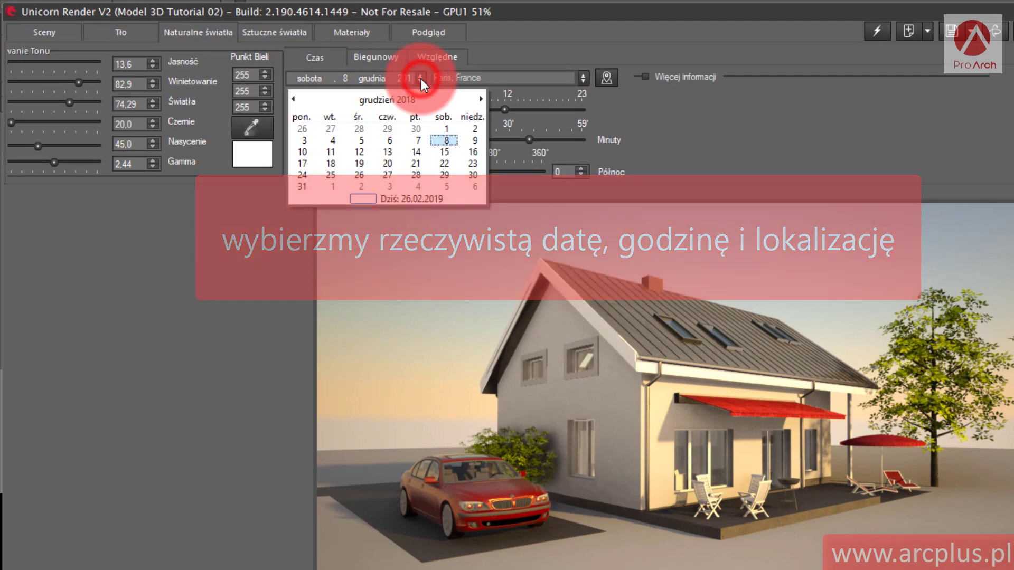
click(483, 98)
click(482, 98)
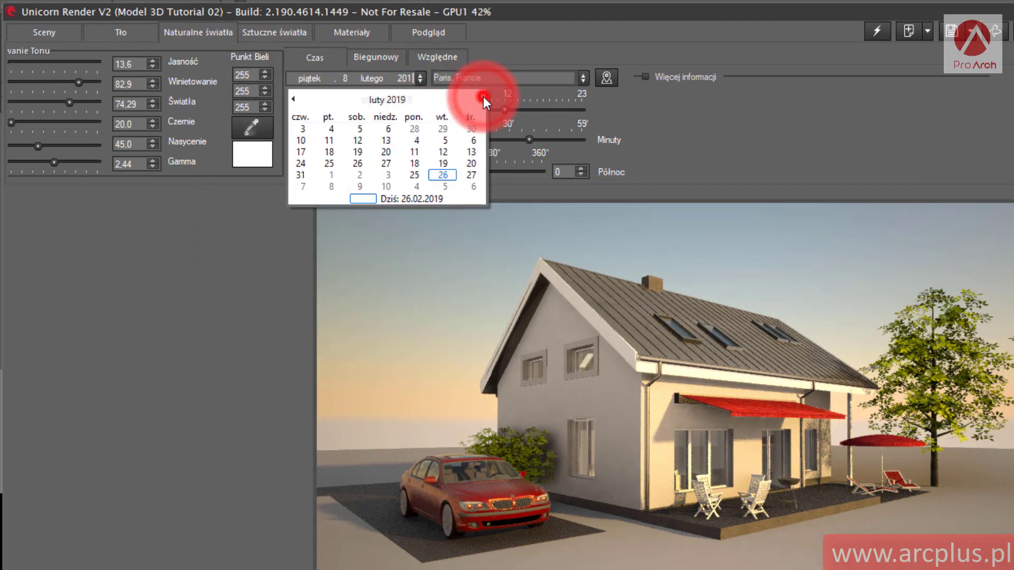
click(482, 98)
click(482, 98)
click(482, 98)
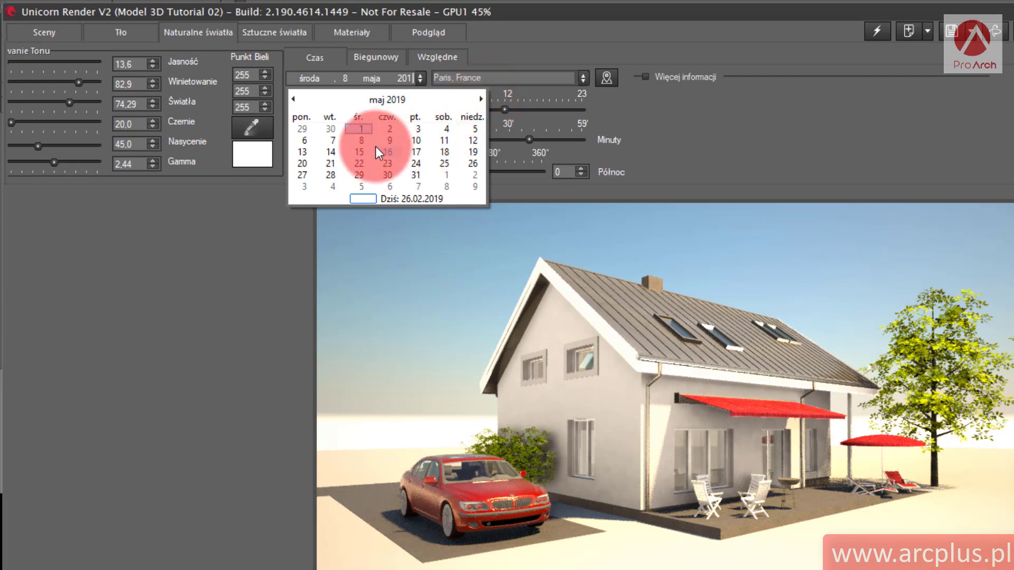
click(361, 141)
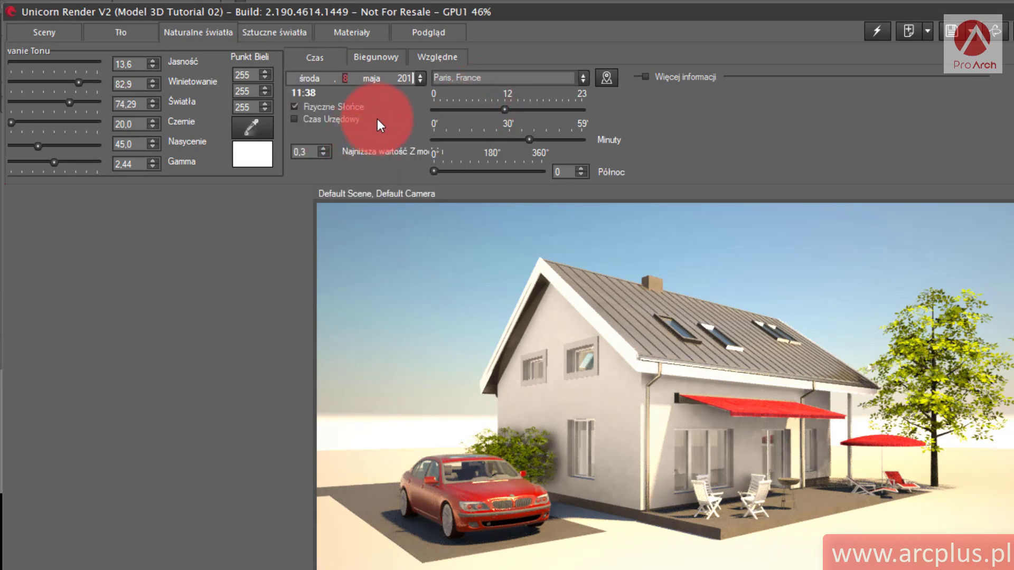
Step: Set the sun's location to Szczecin, Poland, and move it on the map to a point just northwest of Nidzica
drag(488, 77, 438, 77)
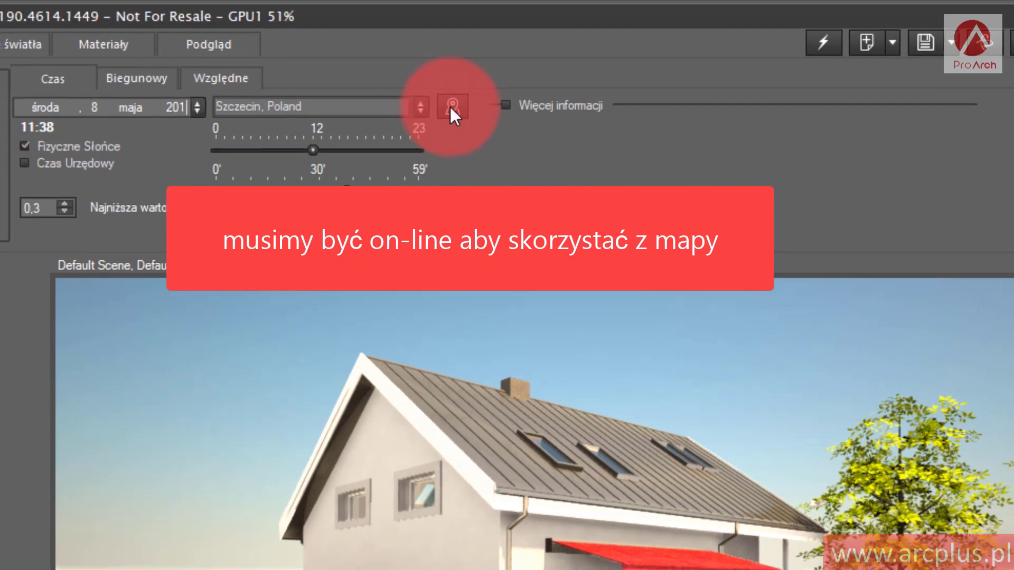
click(450, 108)
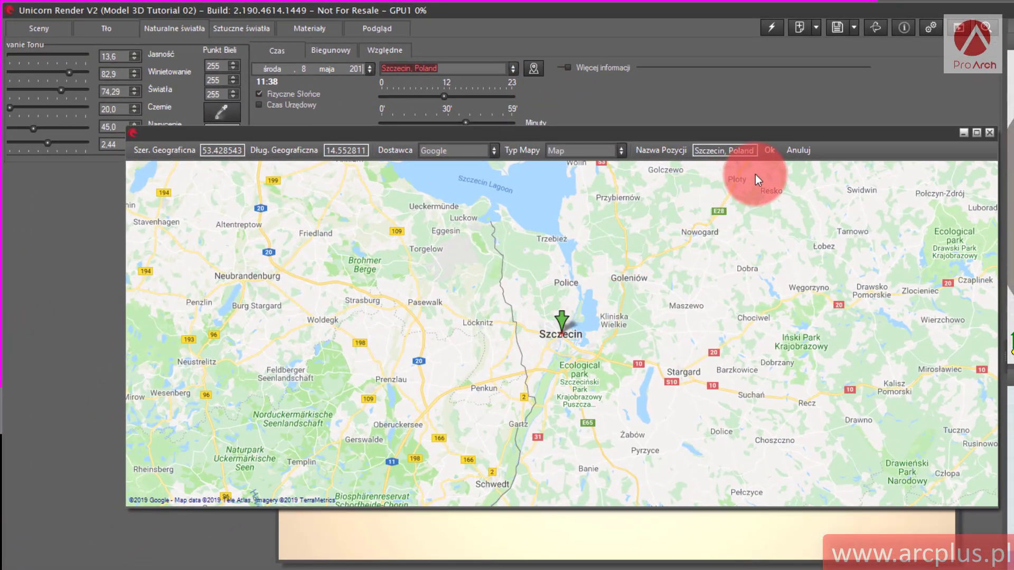
click(813, 331)
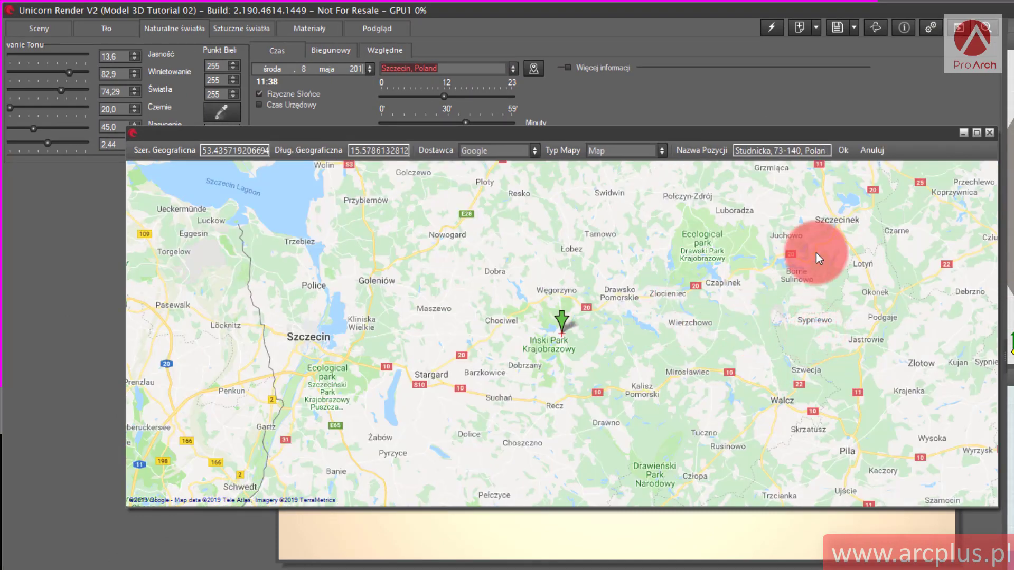
click(836, 223)
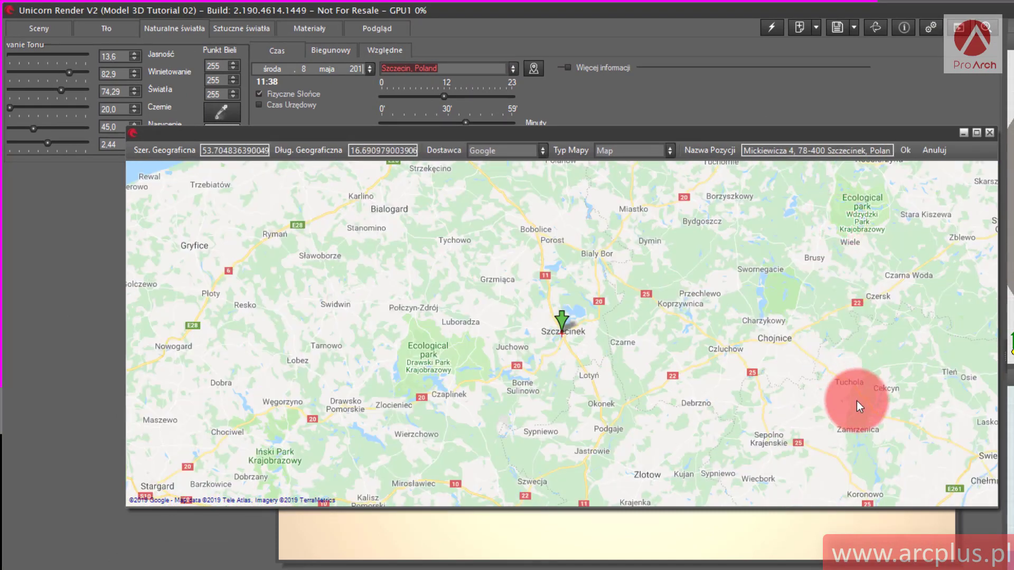
click(952, 243)
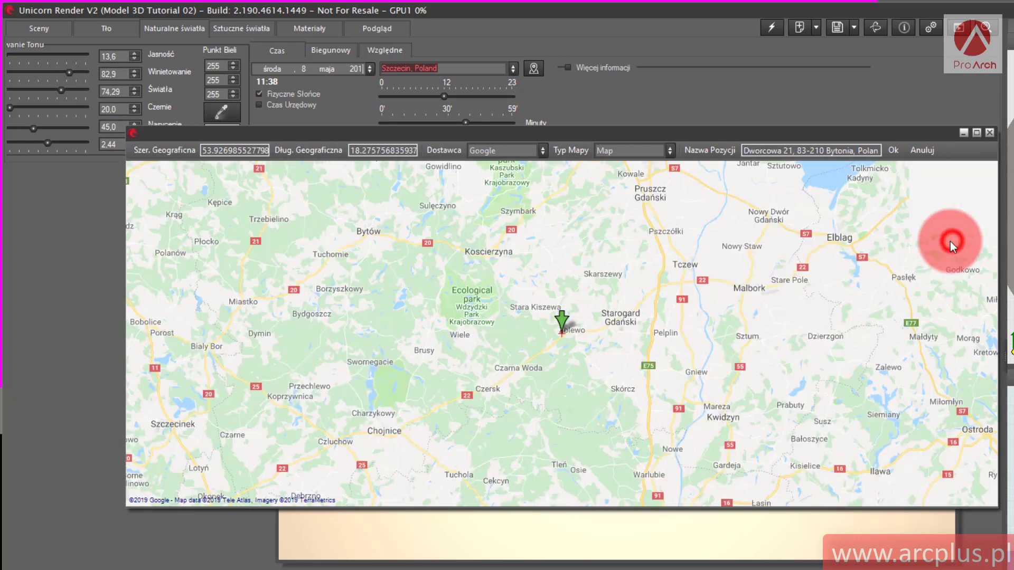
click(840, 240)
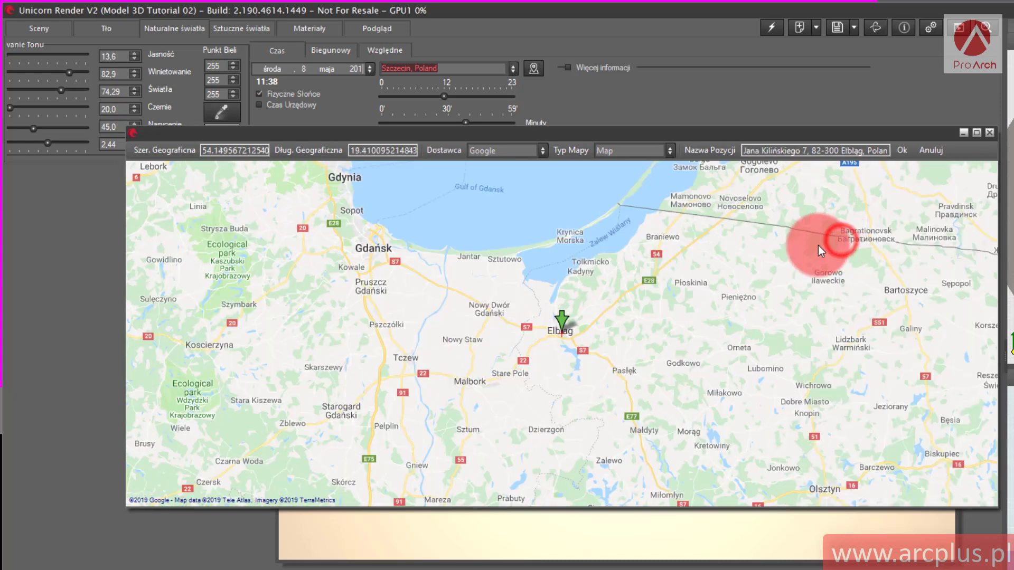
click(834, 493)
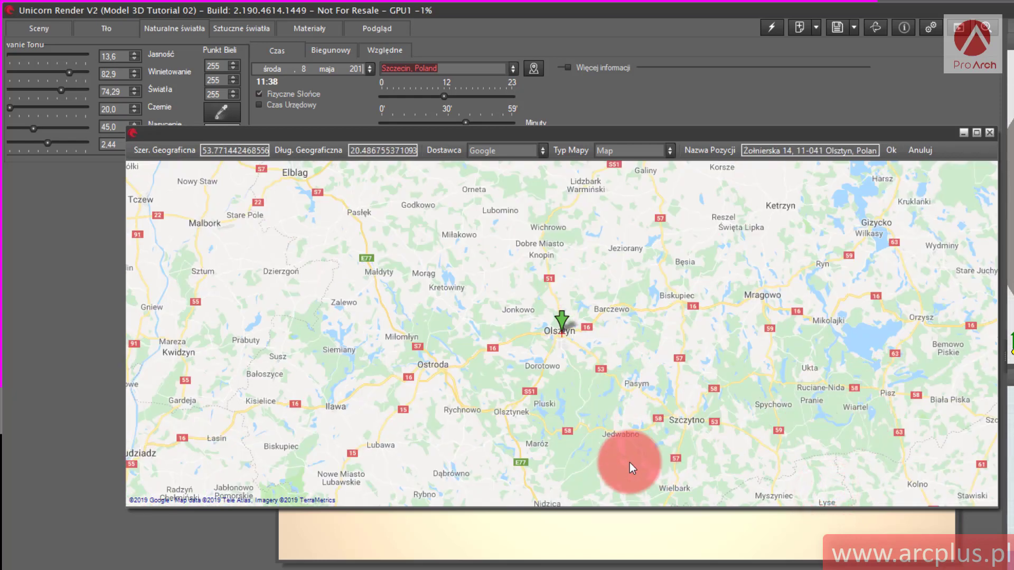
click(537, 481)
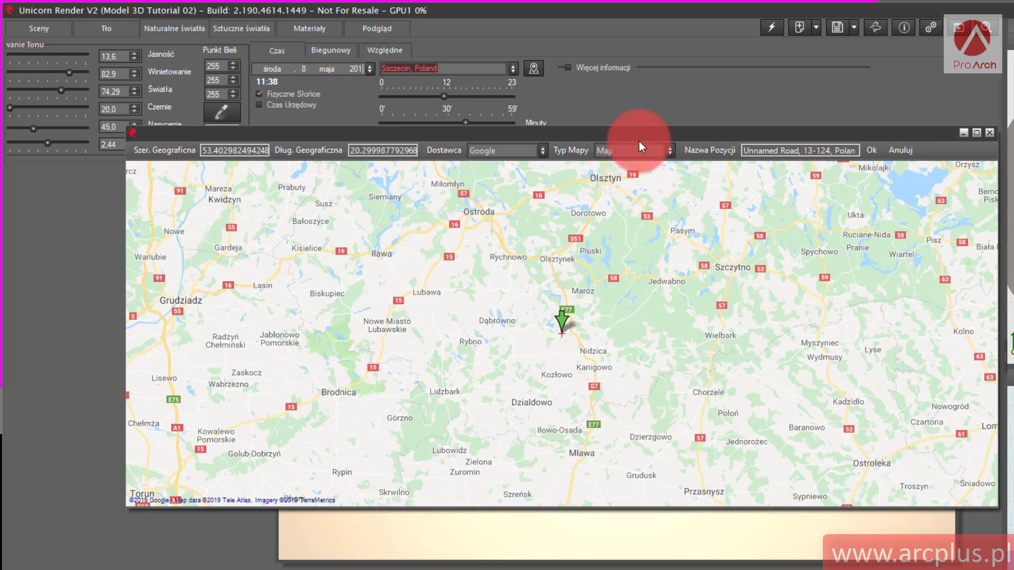
click(871, 152)
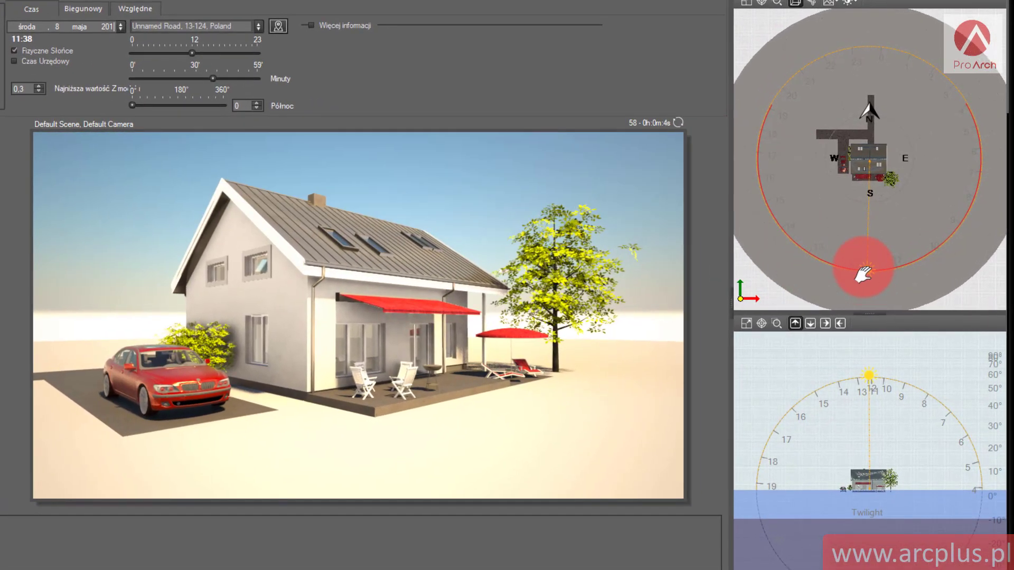
Step: Move the sun to 10:15 on the plan diagram and on to 15:14 on the elevation diagram
mouse_move(865, 274)
mouse_down()
mouse_move(917, 274)
mouse_move(952, 246)
mouse_move(971, 215)
mouse_move(965, 161)
mouse_move(961, 212)
mouse_move(877, 271)
mouse_move(795, 265)
mouse_move(766, 256)
mouse_move(749, 231)
mouse_move(854, 275)
mouse_move(921, 272)
mouse_move(928, 253)
mouse_up()
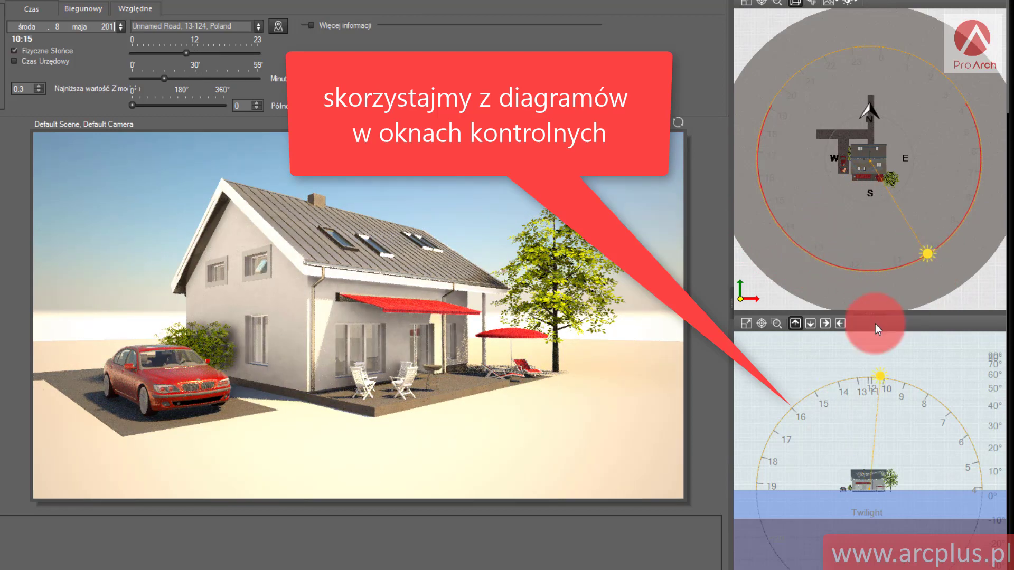
click(881, 386)
mouse_move(881, 385)
mouse_down()
mouse_move(849, 385)
mouse_move(811, 403)
mouse_move(786, 430)
mouse_move(816, 398)
mouse_up()
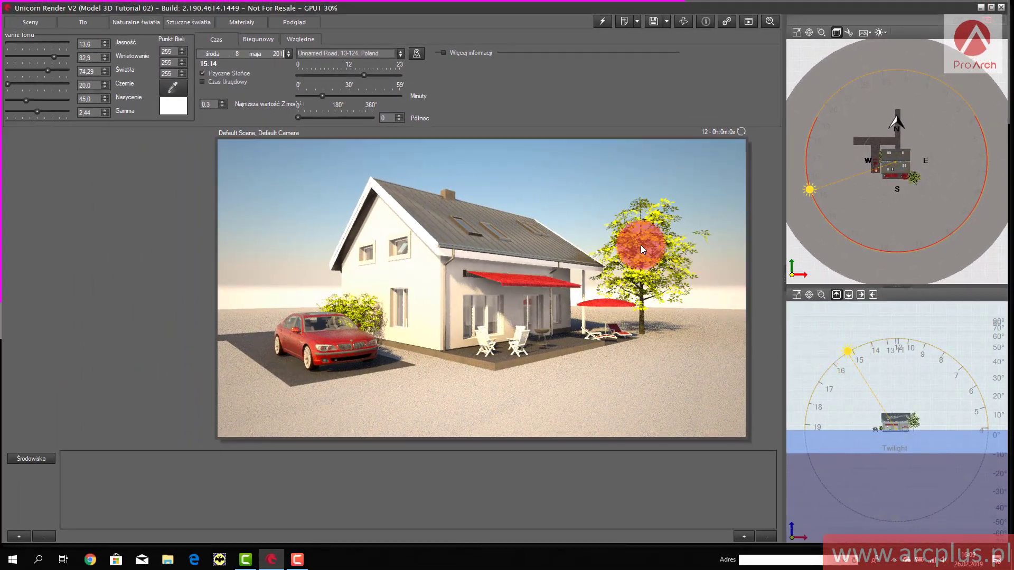
Step: Add Camera 2 and Camera 3 with raised views of the house, placing Camera 3 above and northwest of it
click(34, 22)
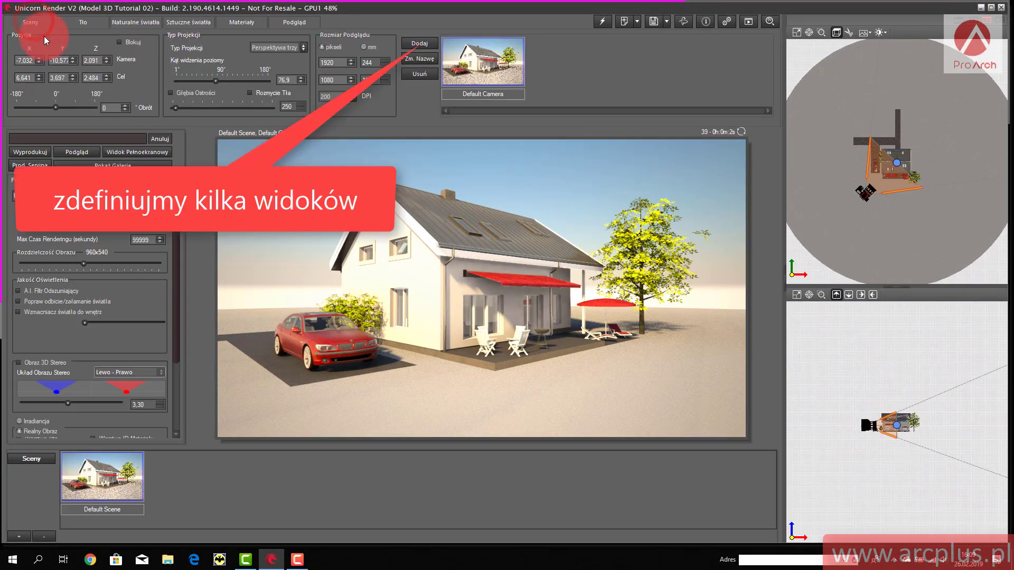
click(423, 44)
click(423, 46)
drag(861, 194, 867, 138)
click(797, 296)
drag(865, 414, 869, 404)
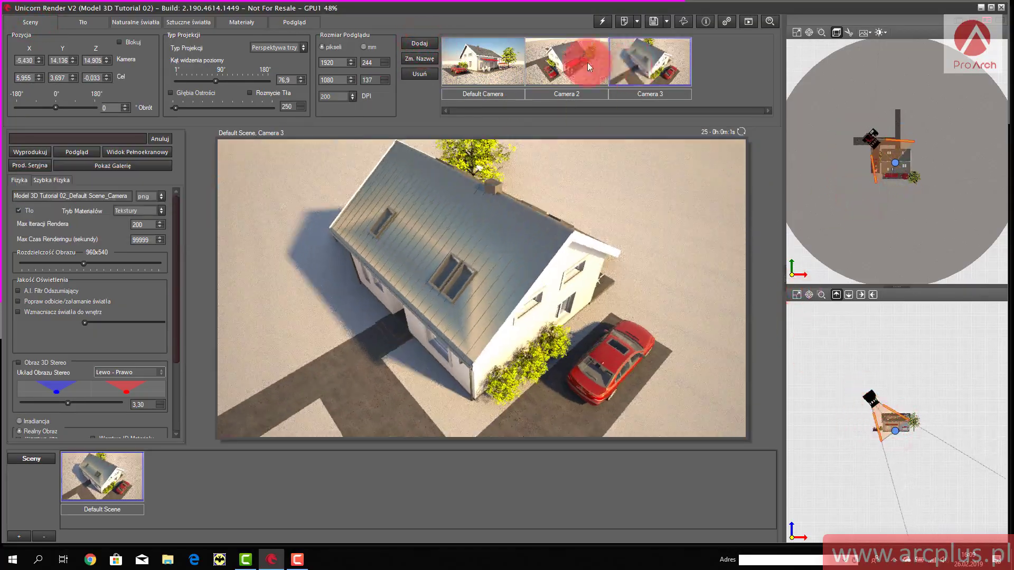
Step: Return to Default Camera and enable Więcej informacji (more information) for the natural sunlight
click(567, 61)
click(487, 66)
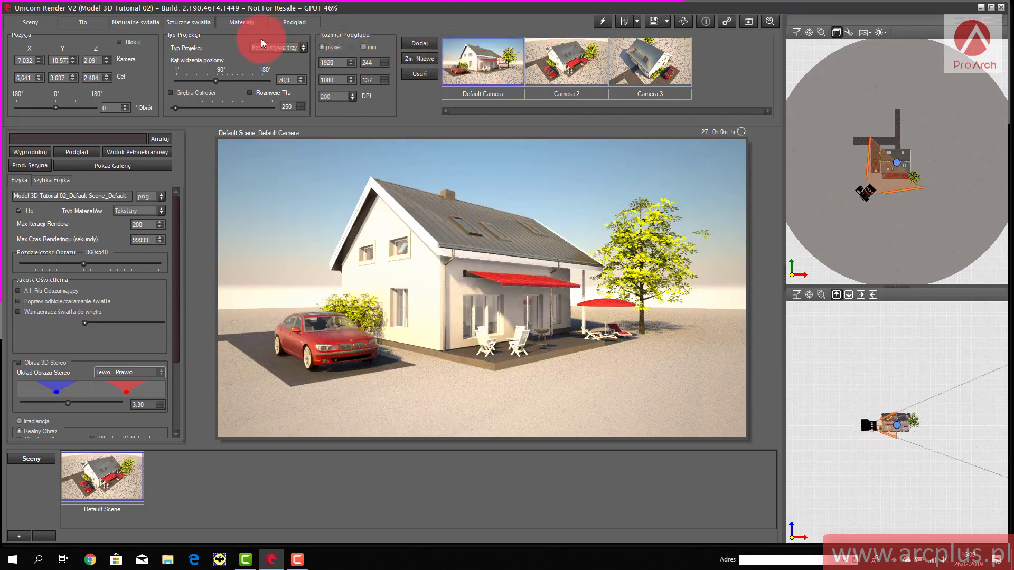
click(121, 23)
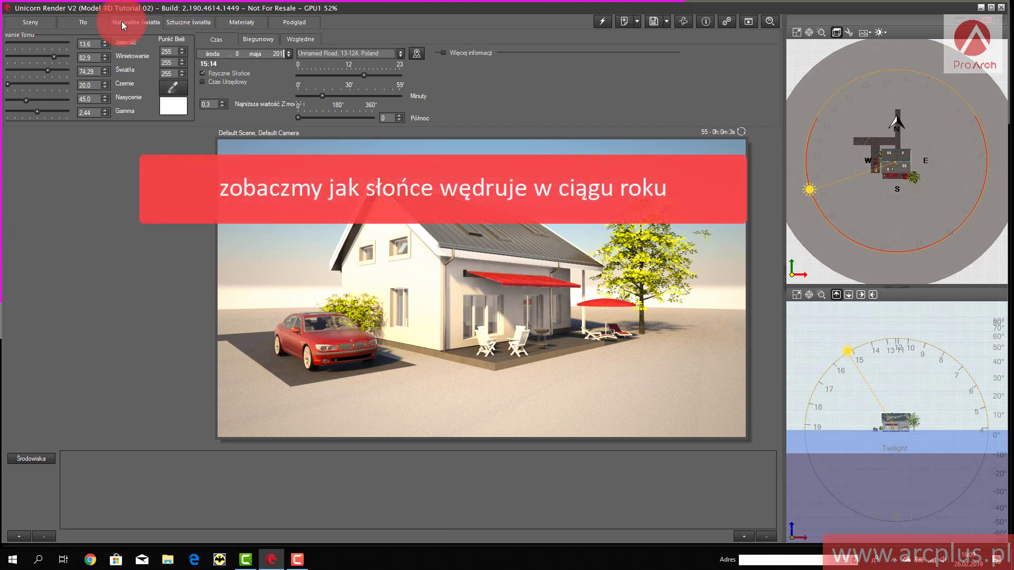
click(443, 53)
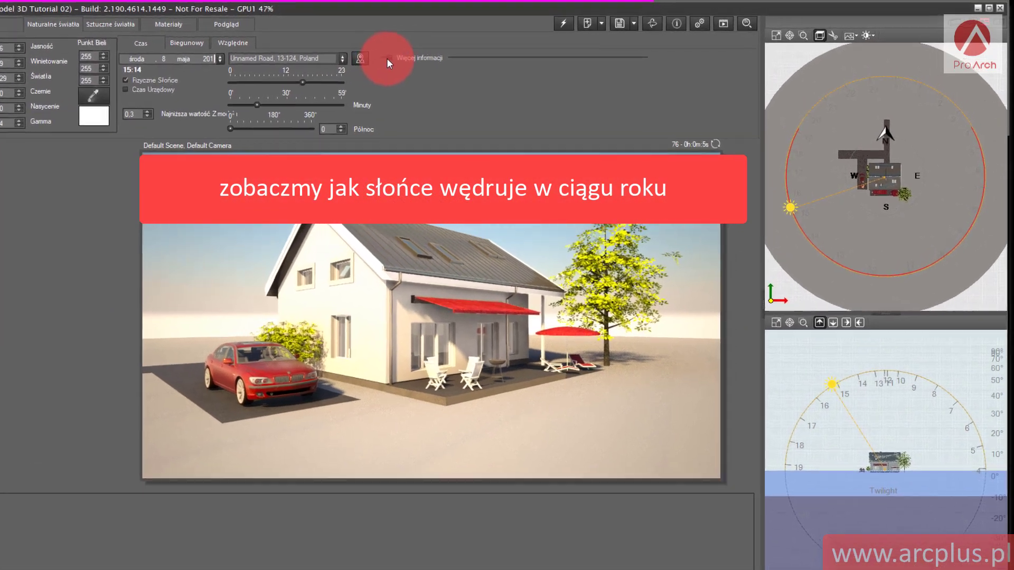
click(387, 58)
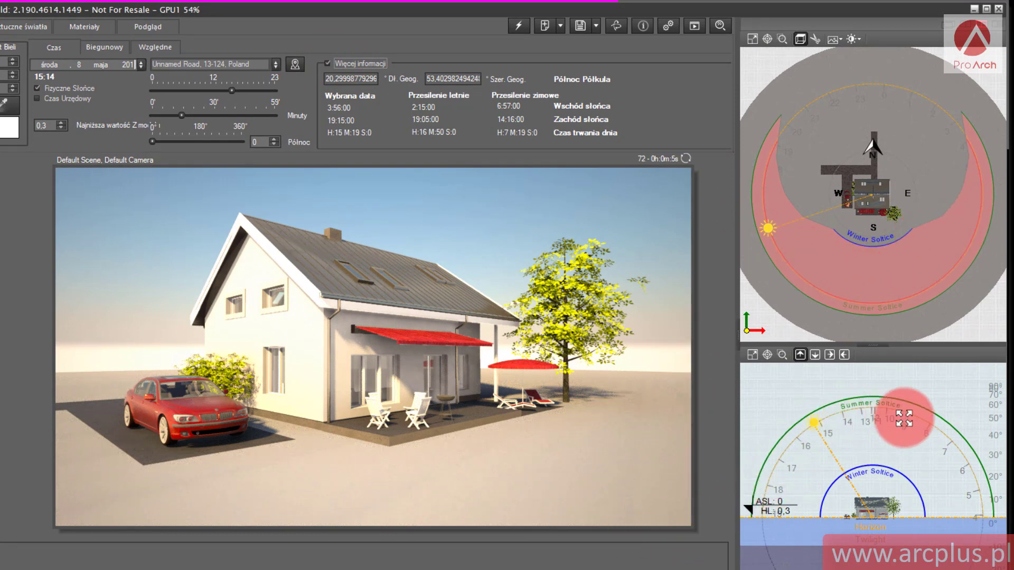
drag(966, 497, 772, 460)
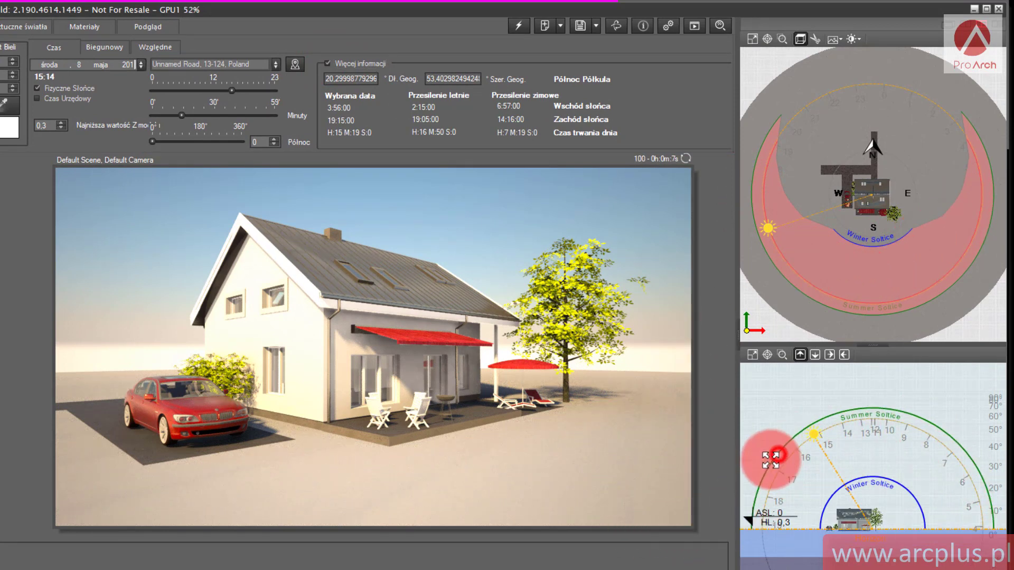
Step: Move the sun on the plan diagram to 18:26 and, after rotating north to 67°, on to 06:47
drag(771, 231, 768, 203)
mouse_move(768, 196)
mouse_down()
mouse_move(784, 157)
mouse_move(777, 169)
mouse_up()
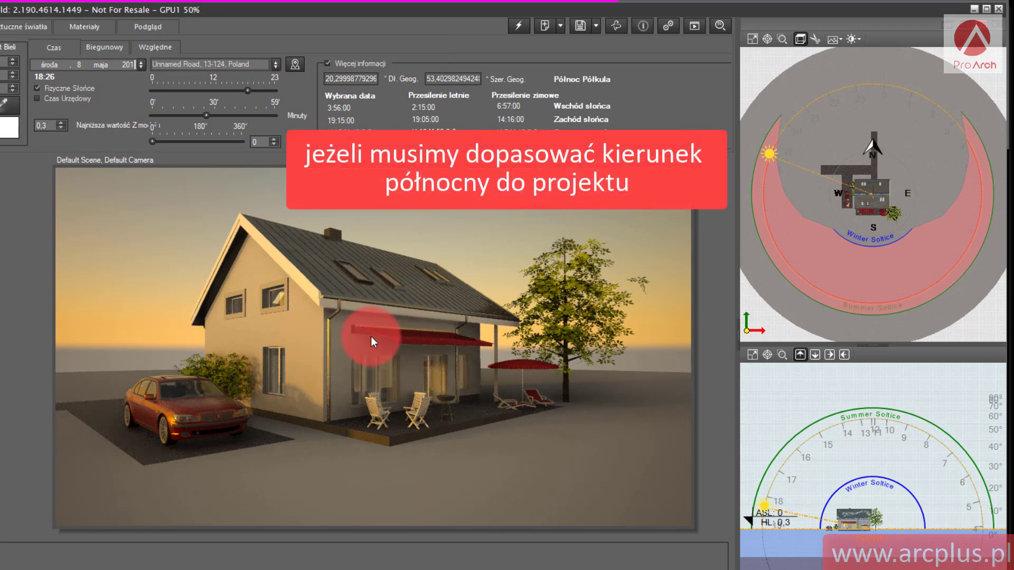
drag(841, 183, 937, 178)
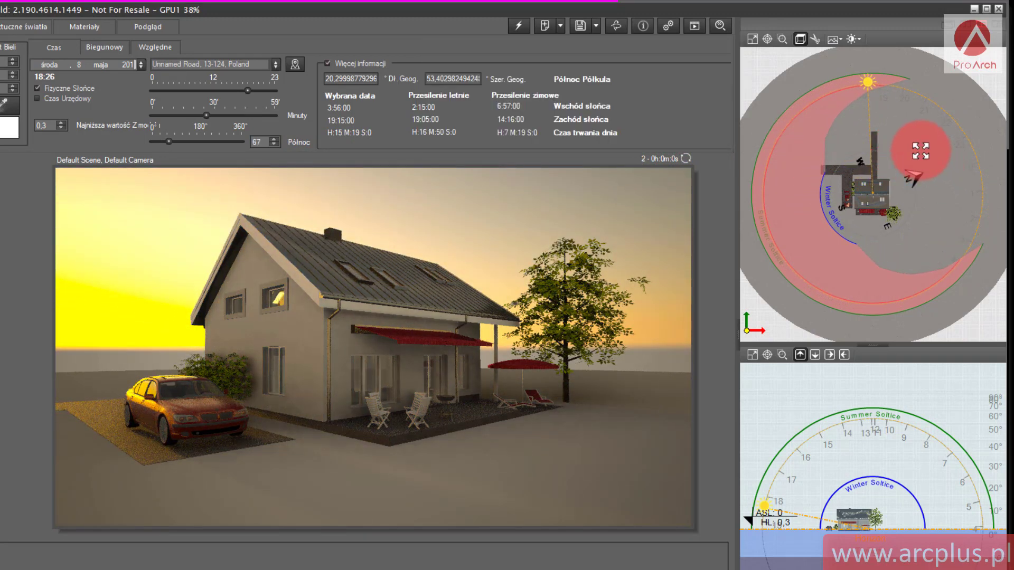
mouse_move(868, 91)
mouse_down()
mouse_move(815, 99)
mouse_move(808, 168)
mouse_move(780, 218)
mouse_move(802, 268)
mouse_move(894, 307)
mouse_up()
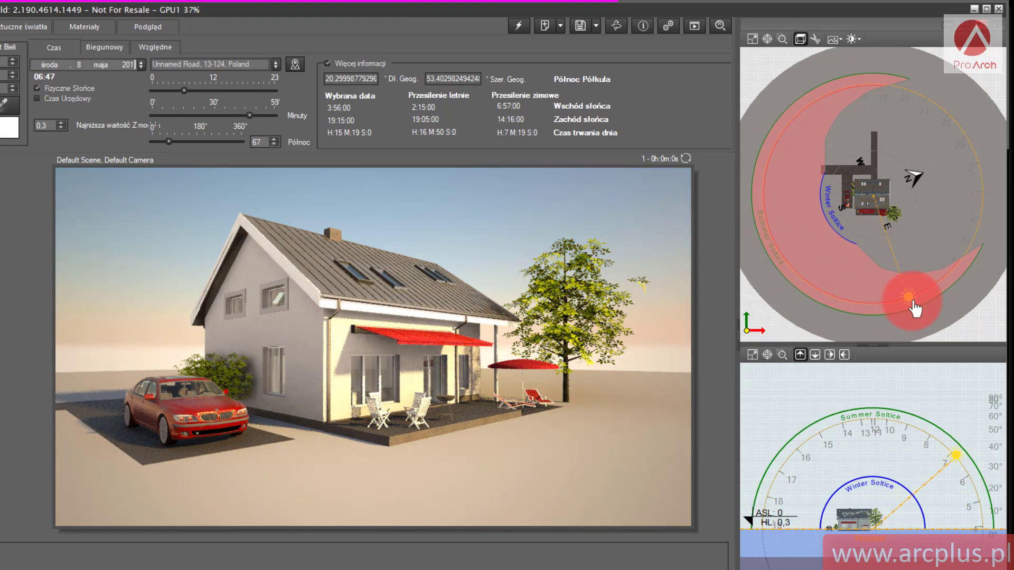
Step: Set the tone mapping to Jasność 10.7, Winietowanie 90.0, Światła 27.86, Czernie 62.9 and Nasycenie 48.6
drag(88, 137, 683, 158)
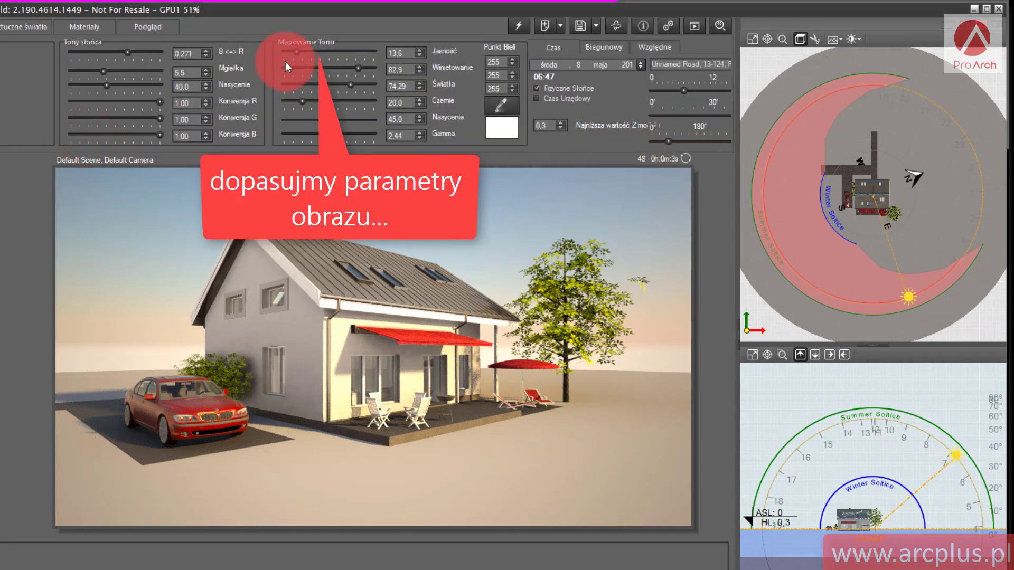
drag(296, 53, 297, 53)
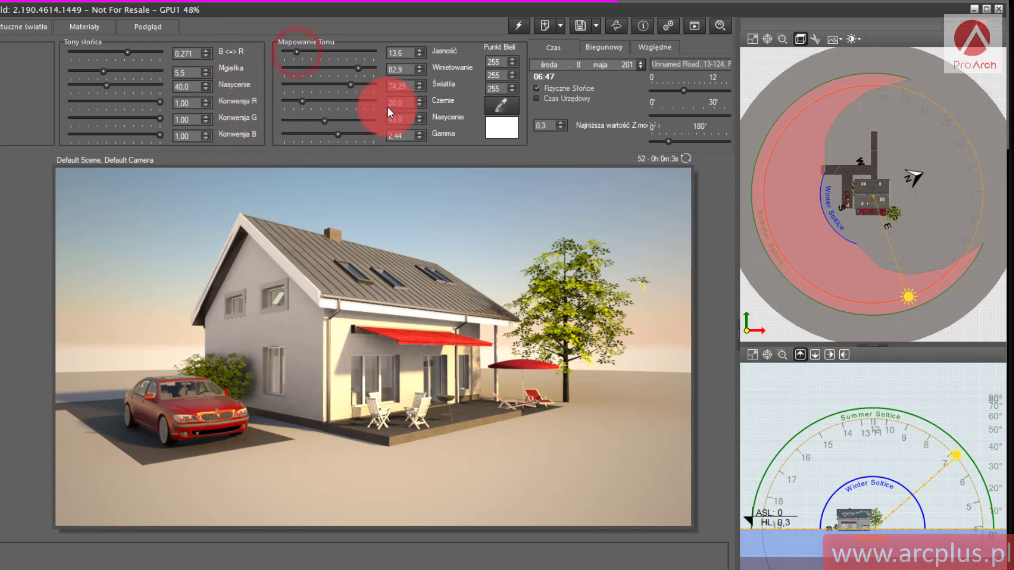
drag(358, 68, 365, 67)
drag(297, 51, 294, 52)
drag(351, 85, 309, 85)
drag(303, 101, 341, 102)
click(325, 121)
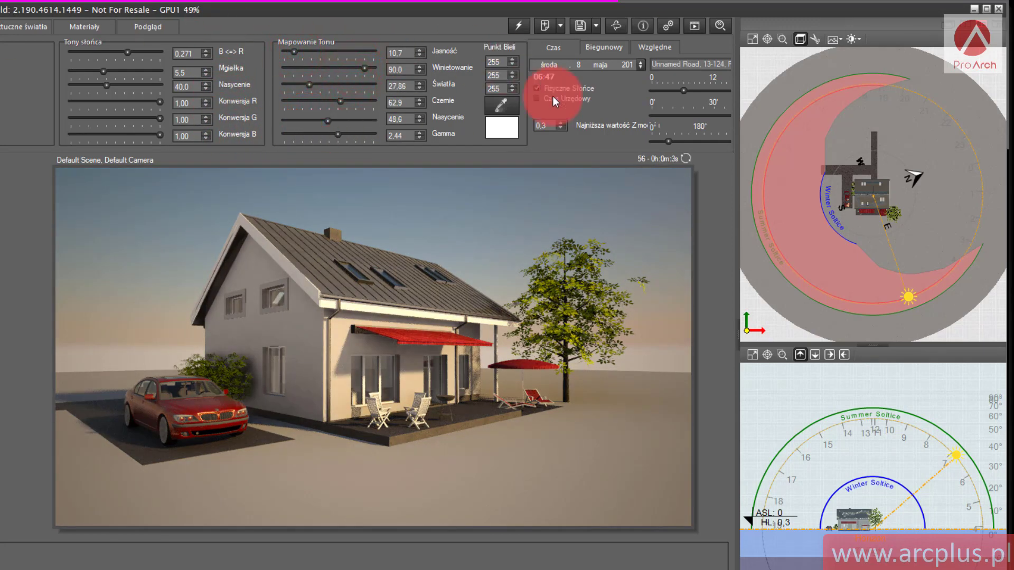
Step: Try the Biegunowy (polar) sun mode, and set the Względne (relative) sun to a horizontal angle of -19.60°
mouse_move(589, 140)
mouse_down()
mouse_move(227, 135)
mouse_move(213, 125)
mouse_up()
click(214, 47)
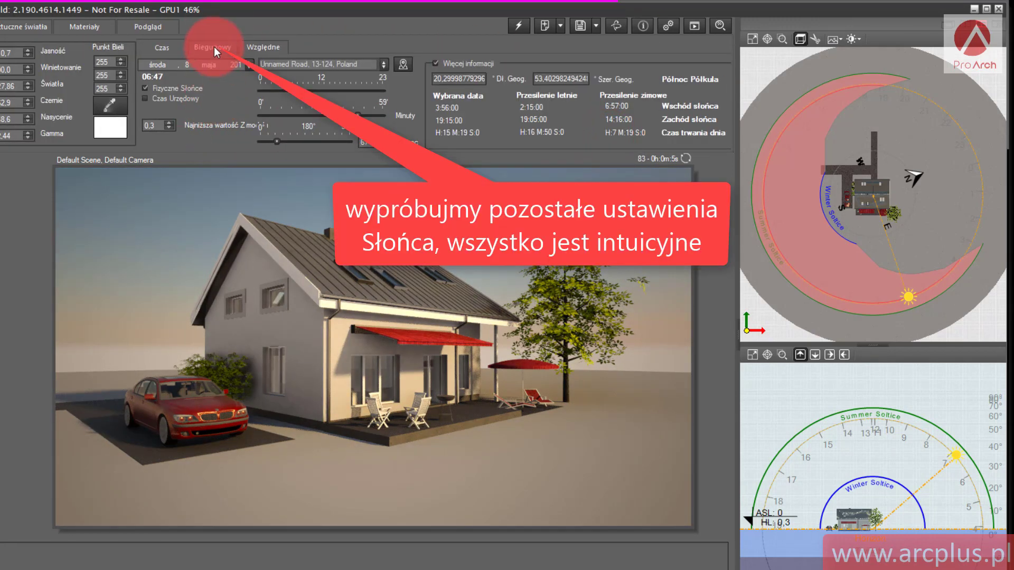
mouse_move(805, 247)
mouse_down()
mouse_move(870, 301)
mouse_move(832, 240)
mouse_move(848, 243)
mouse_up()
click(267, 48)
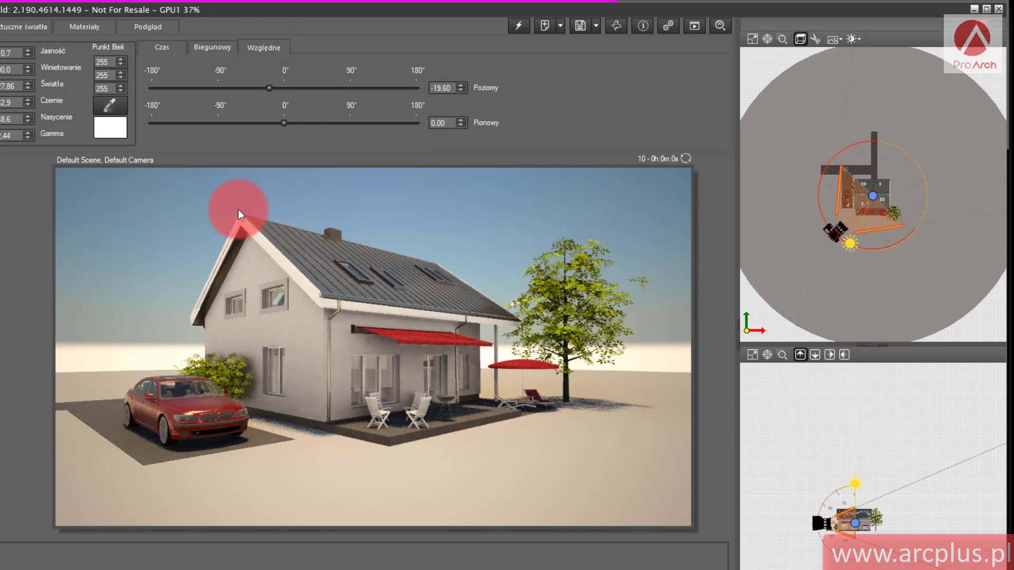
drag(195, 143, 702, 171)
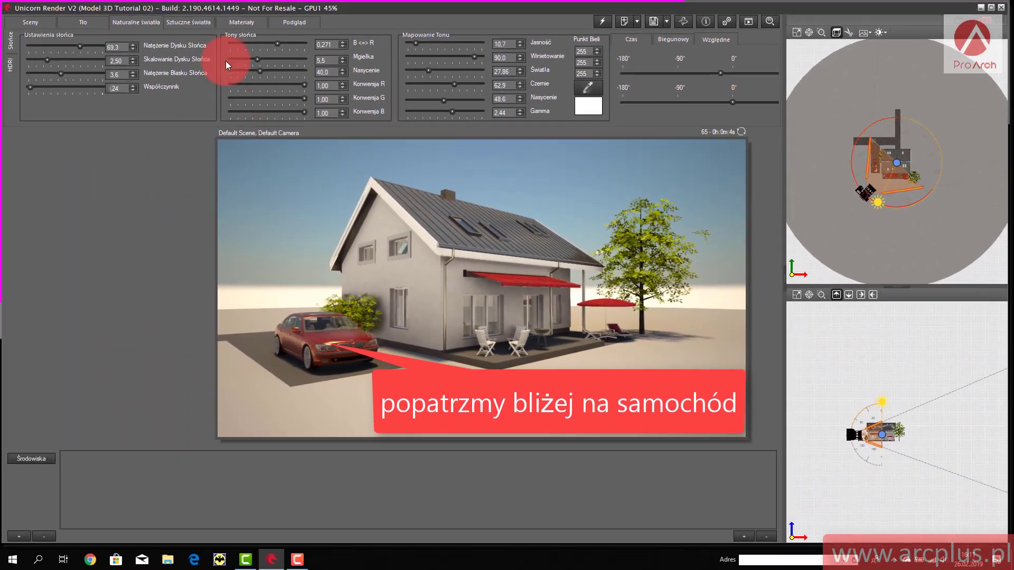
Step: Add Camera 4 and place it close in front of the red car, looking slightly down at it
click(29, 21)
click(419, 43)
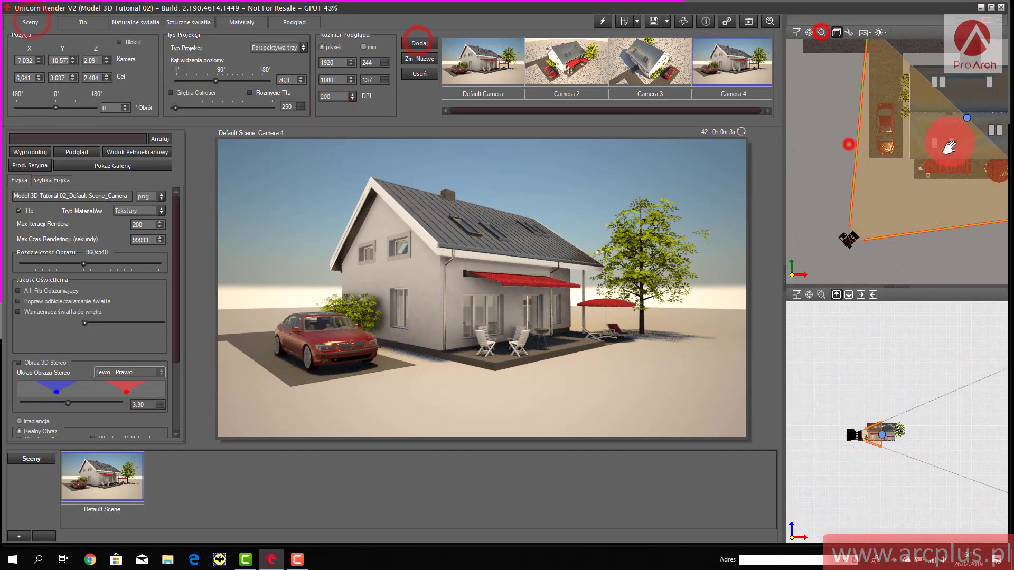
drag(906, 204, 862, 197)
scroll(856, 426, up, 5)
drag(856, 425, 866, 442)
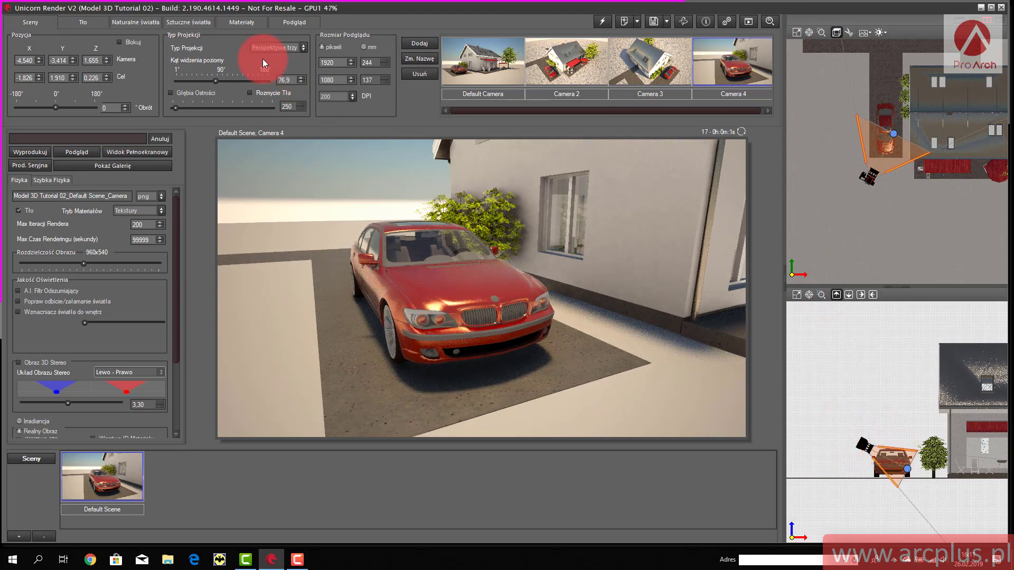
Step: Move the relative sun in plan to the side of the car opposite the house and adjust its vertical angle slightly
click(125, 26)
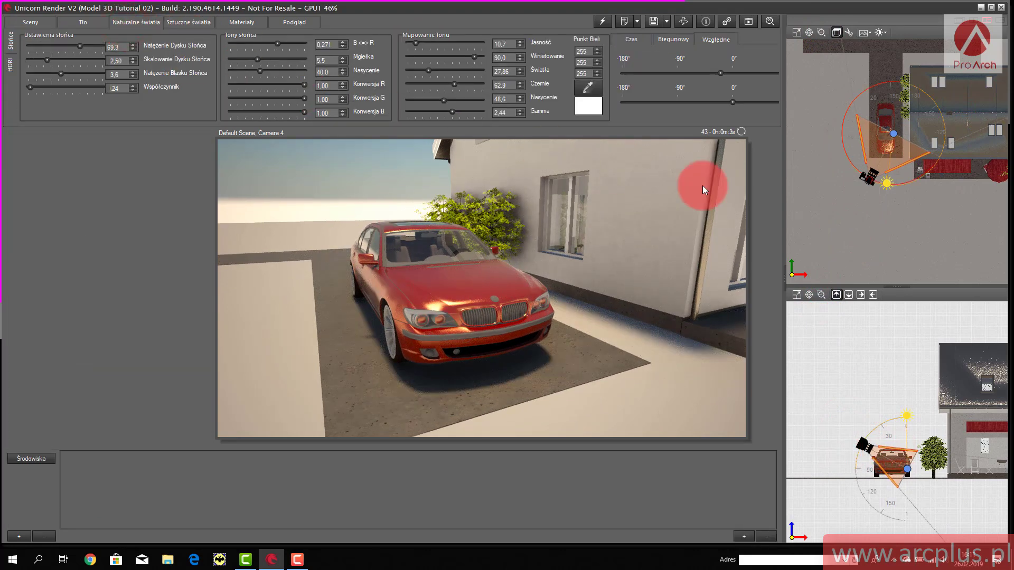
drag(887, 186, 842, 130)
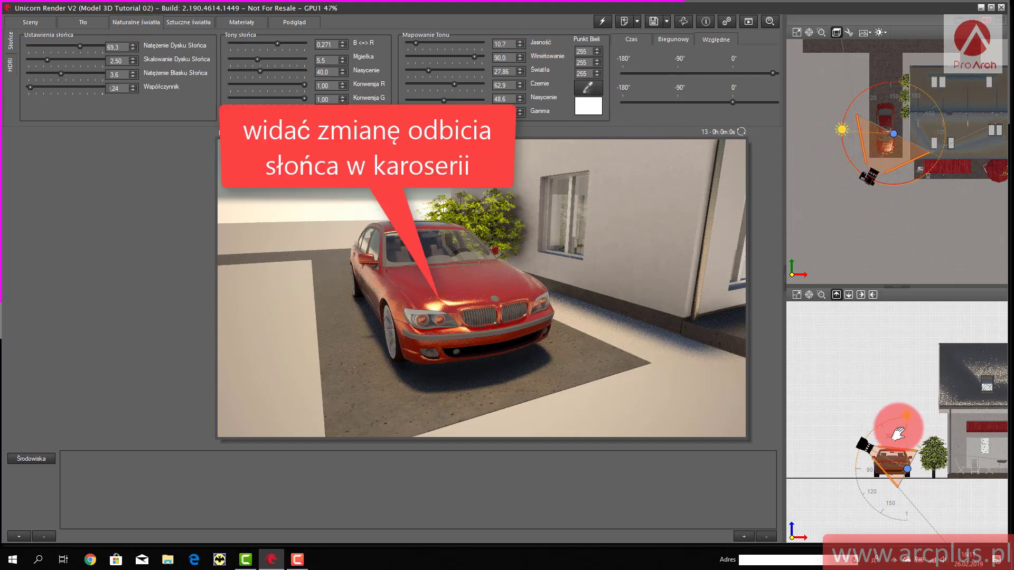
mouse_move(905, 421)
mouse_down()
mouse_move(863, 414)
mouse_move(845, 431)
mouse_move(834, 424)
mouse_move(816, 460)
mouse_move(852, 432)
mouse_move(912, 425)
mouse_up()
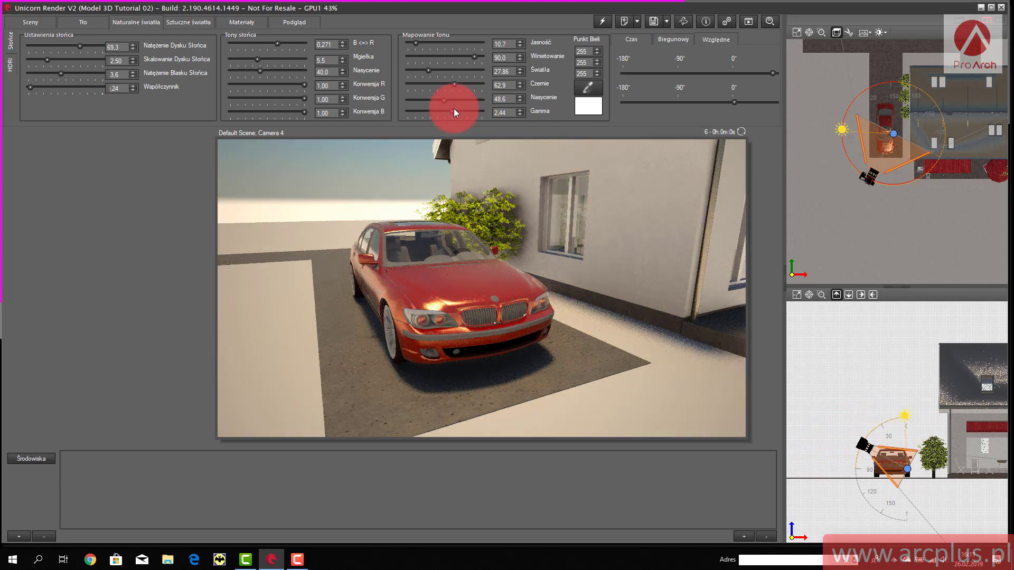
Step: Switch the sun back to Czas (time) positioning, move it to 15:07, and return to Default Camera
click(631, 39)
drag(883, 249, 837, 102)
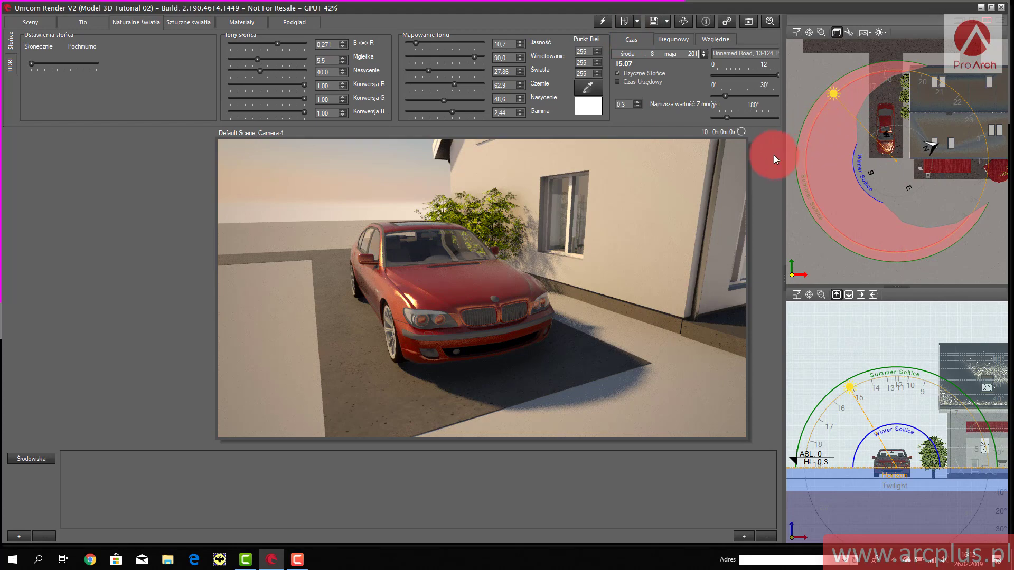
click(31, 23)
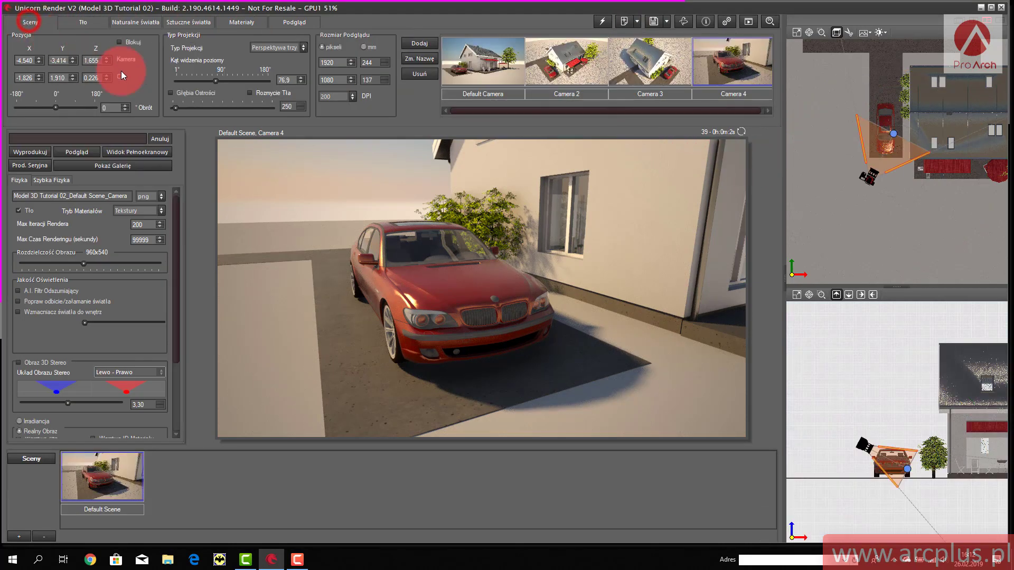
click(494, 63)
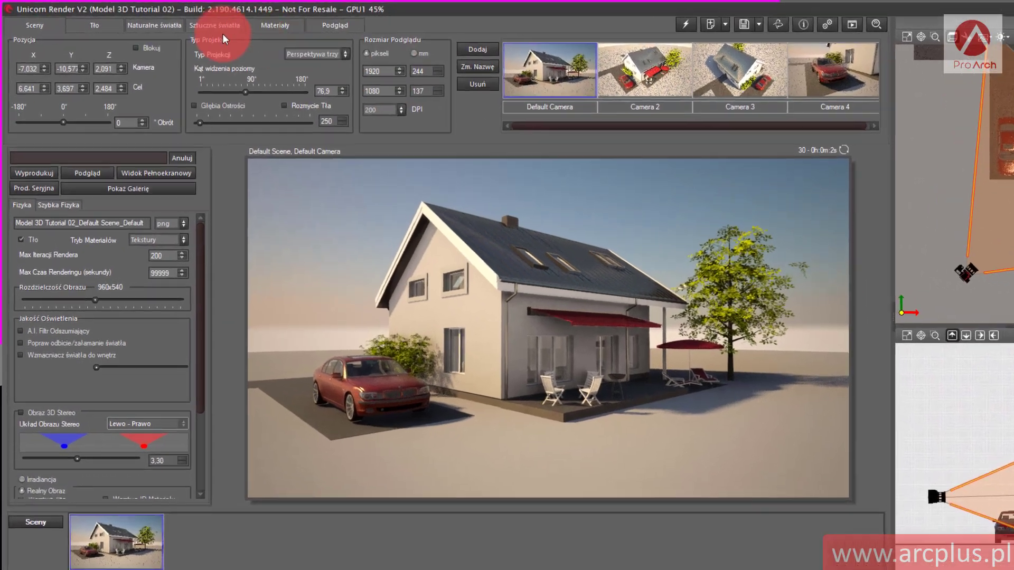
Step: Change the natural lighting to HDRI and accept using the HDRI sky as the background
click(134, 23)
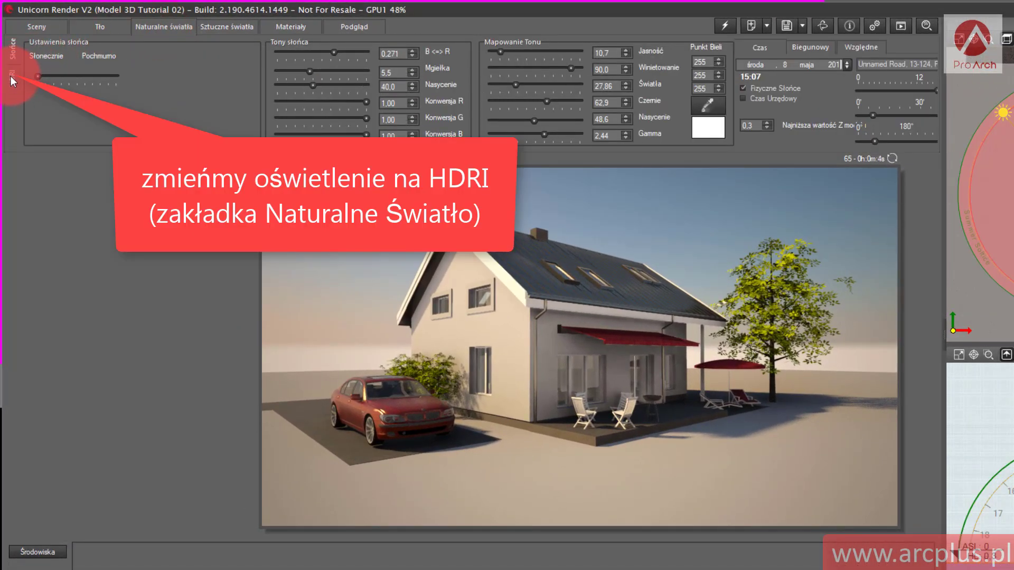
click(11, 78)
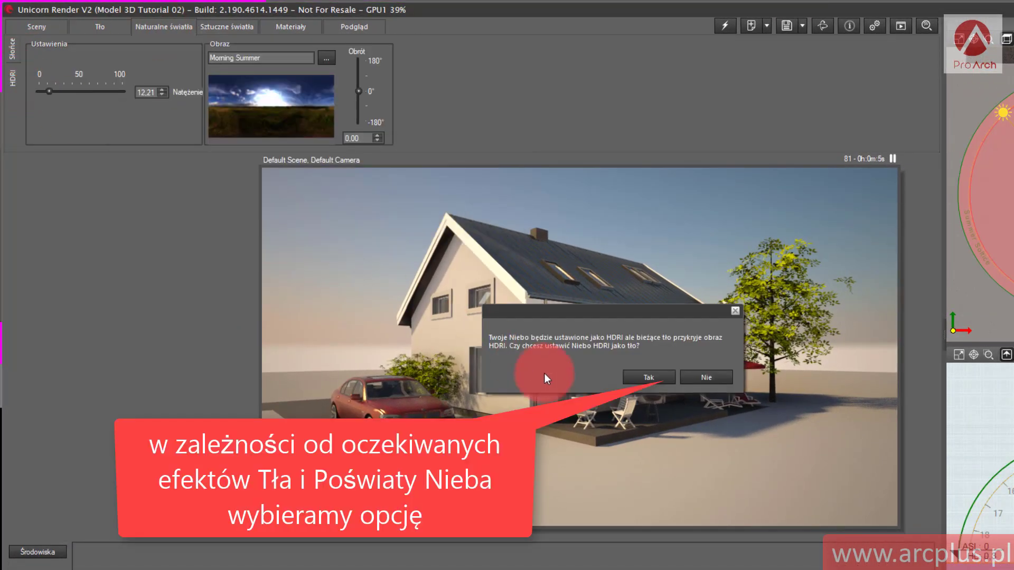
click(652, 376)
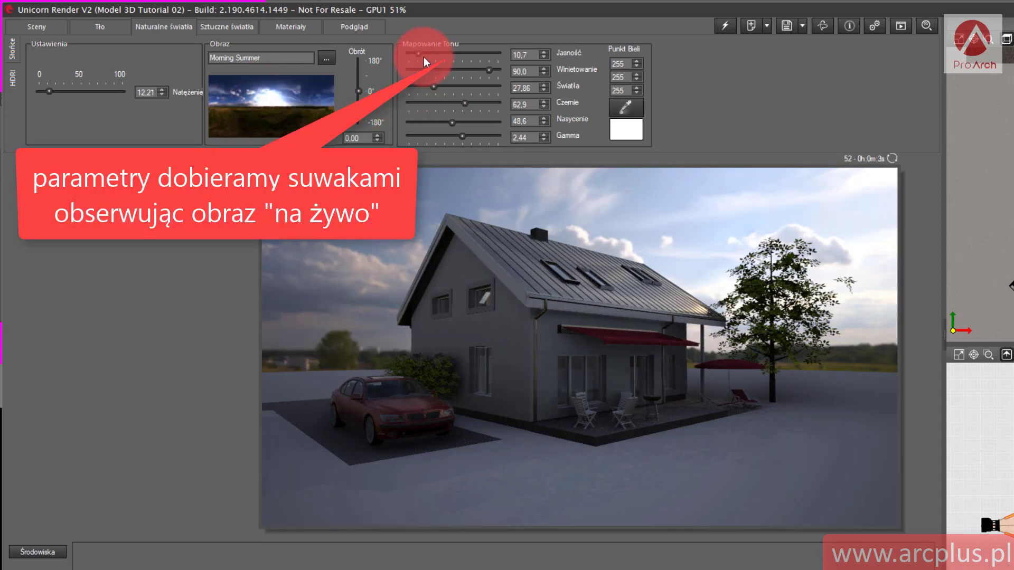
Step: Raise the HDRI tone mapping to Jasność 31.4 and Światła 55.71
drag(418, 53, 437, 51)
drag(431, 87, 452, 84)
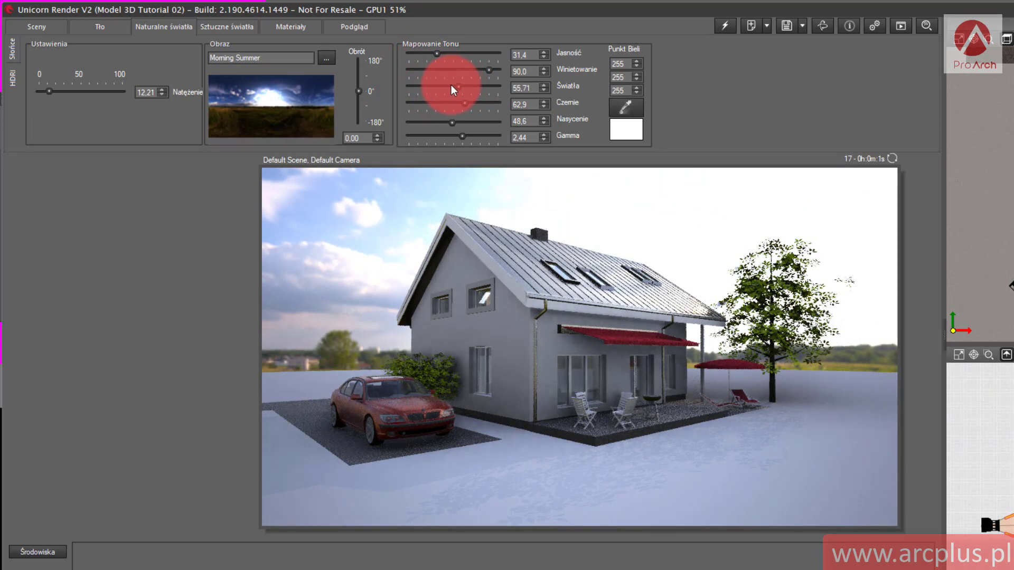
drag(313, 104, 290, 98)
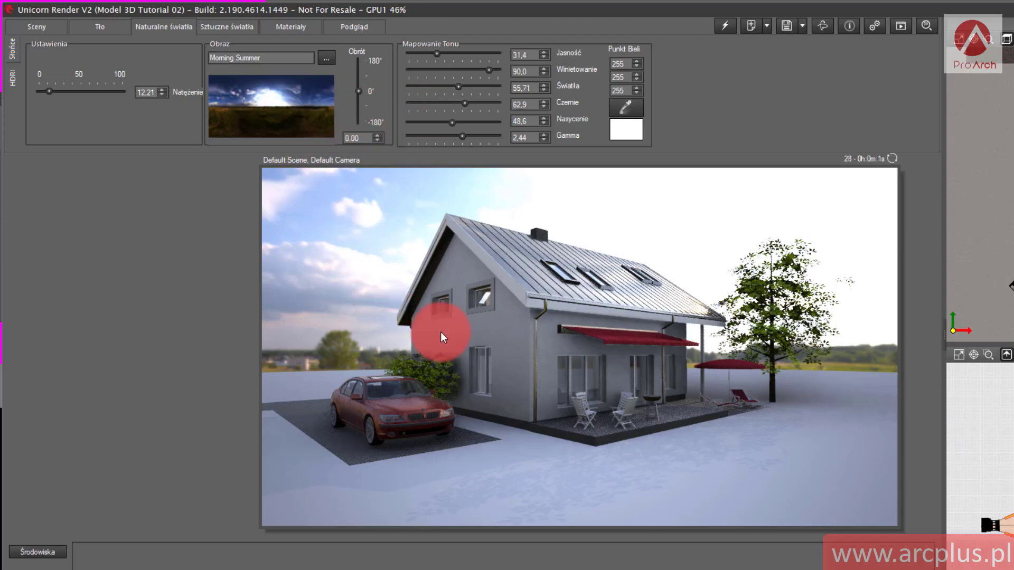
Step: Orbit the Default Camera slightly around the house, and set the HDRI Natężenie to 10.69 and Jasność to 44.3
drag(546, 372, 513, 378)
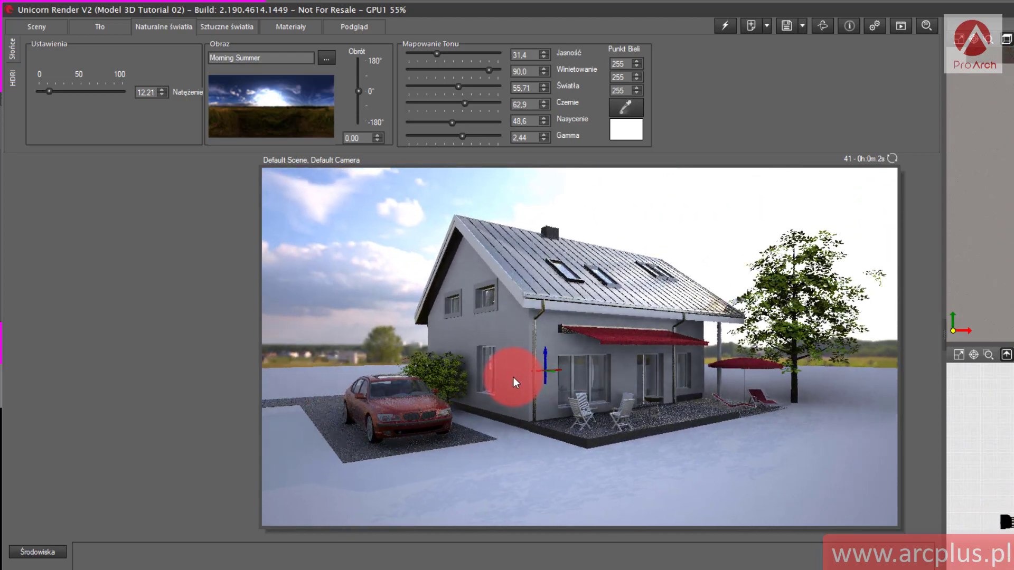
drag(49, 91, 49, 91)
drag(437, 53, 448, 54)
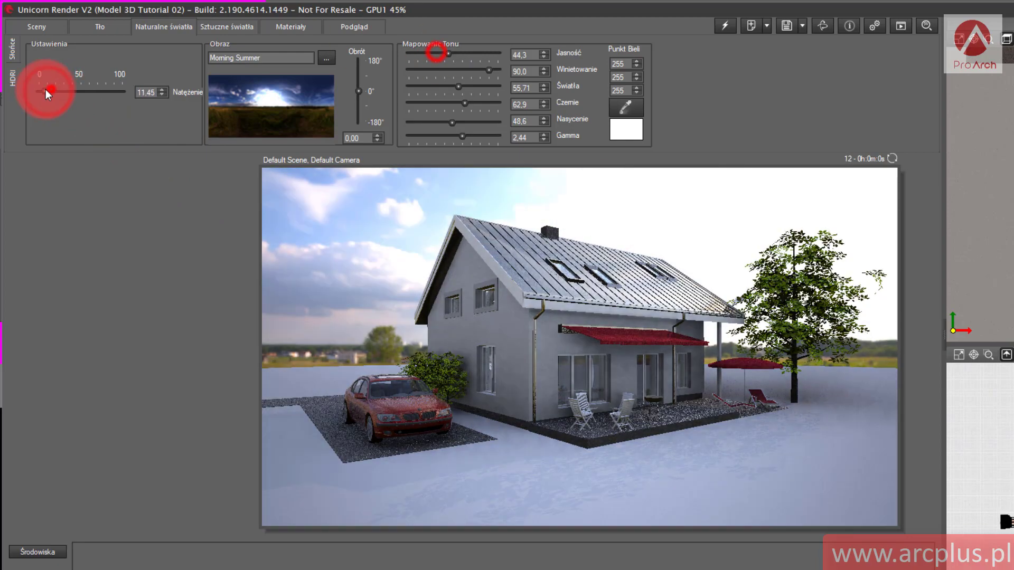
Step: Load the Sunset 1 image from the HDRI folder of TexturesLib as the HDRI sky
click(327, 57)
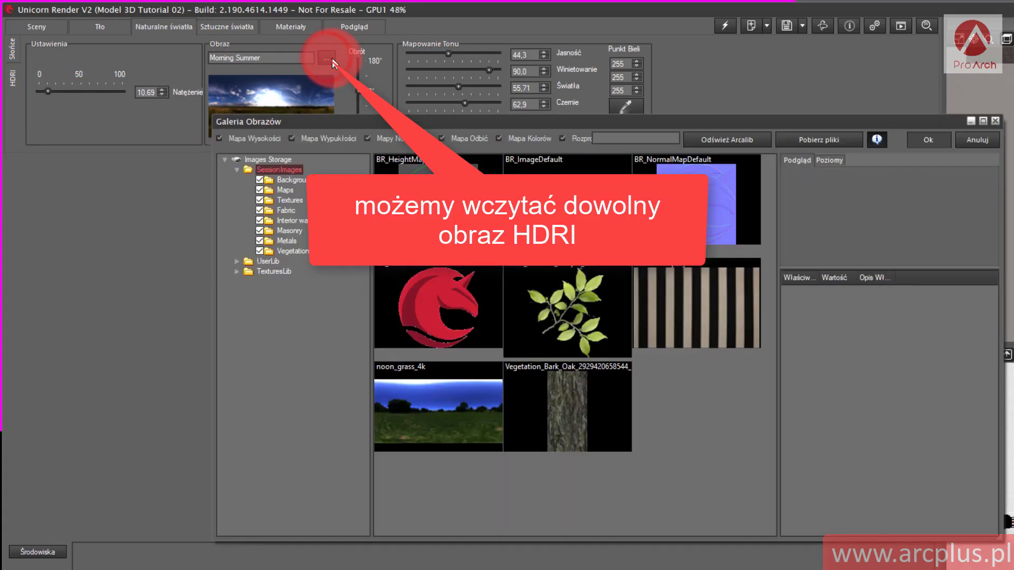
click(236, 272)
click(280, 342)
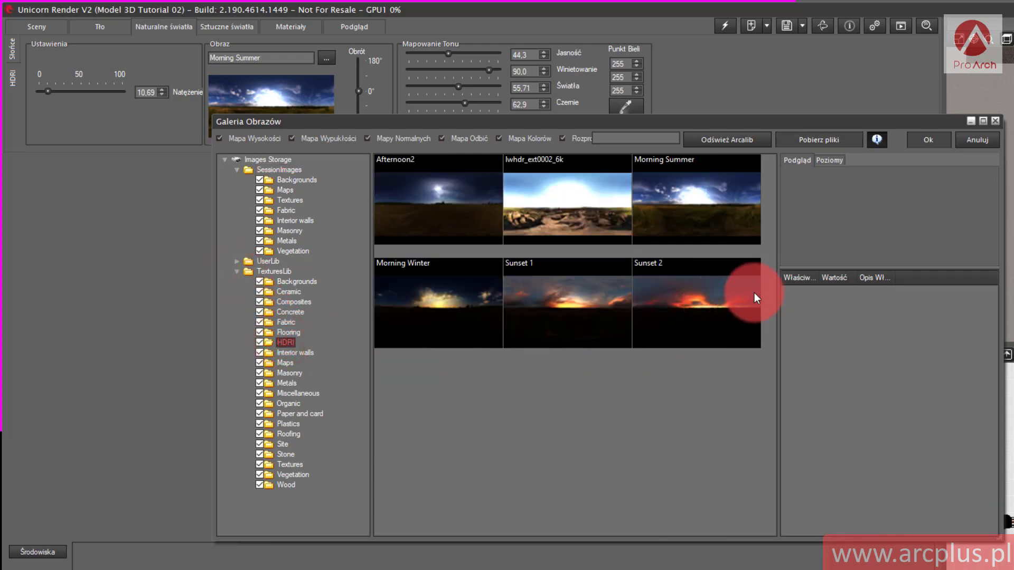
click(557, 299)
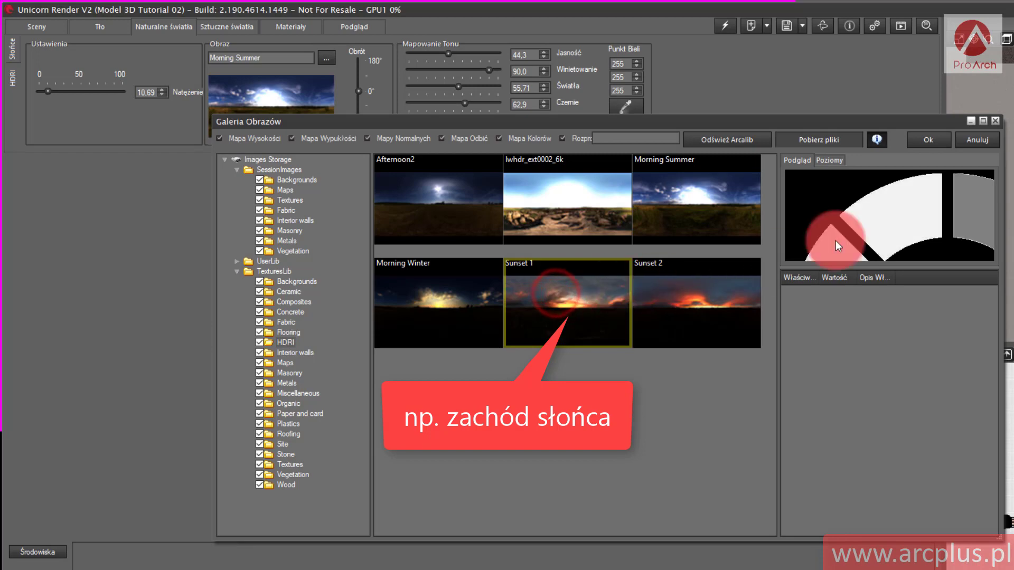
click(929, 140)
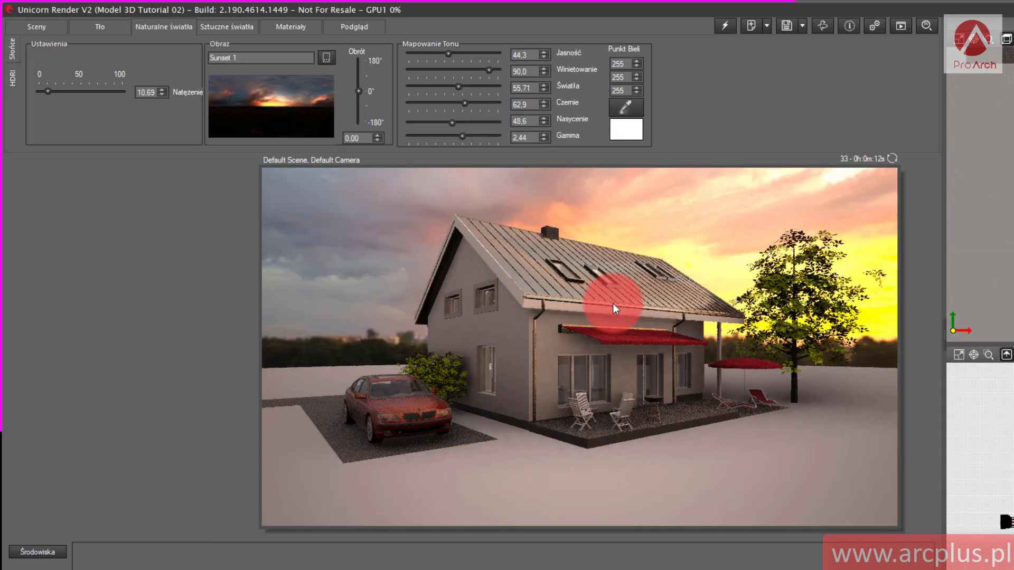
Step: Orbit the Default Camera around the house to a new angle, and lower the HDRI Natężenie to 6.87
drag(465, 397, 508, 423)
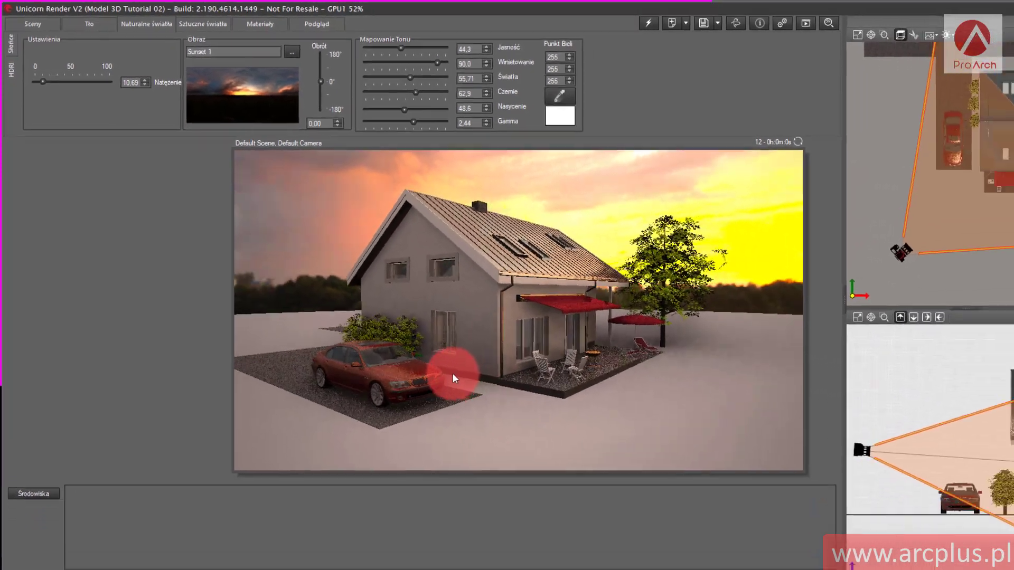
drag(453, 375, 395, 371)
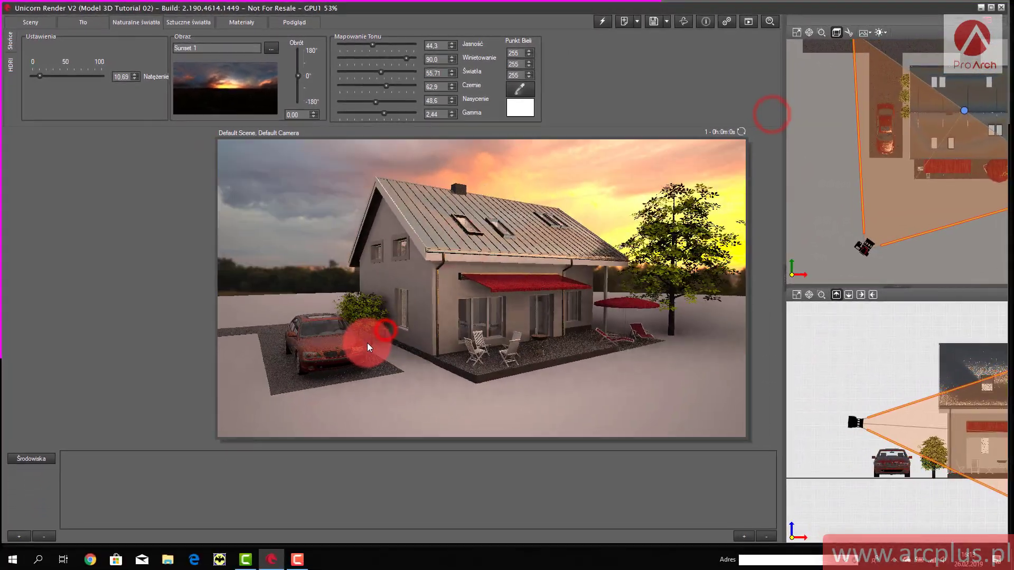
drag(43, 81, 40, 83)
drag(592, 341, 523, 336)
Step: Try the plain colour background, and switch the scene background to the bitmap image type
click(84, 24)
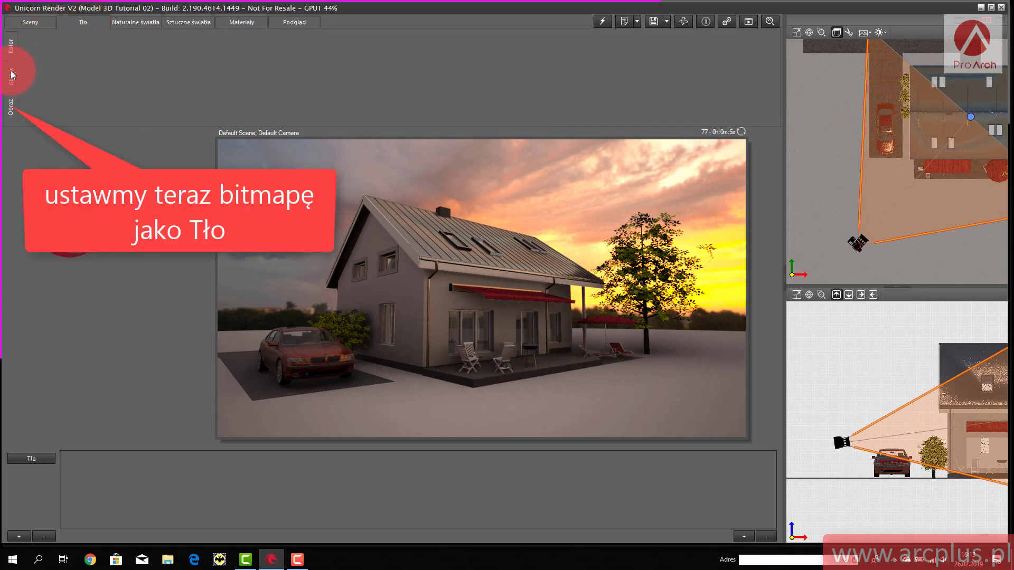
click(11, 51)
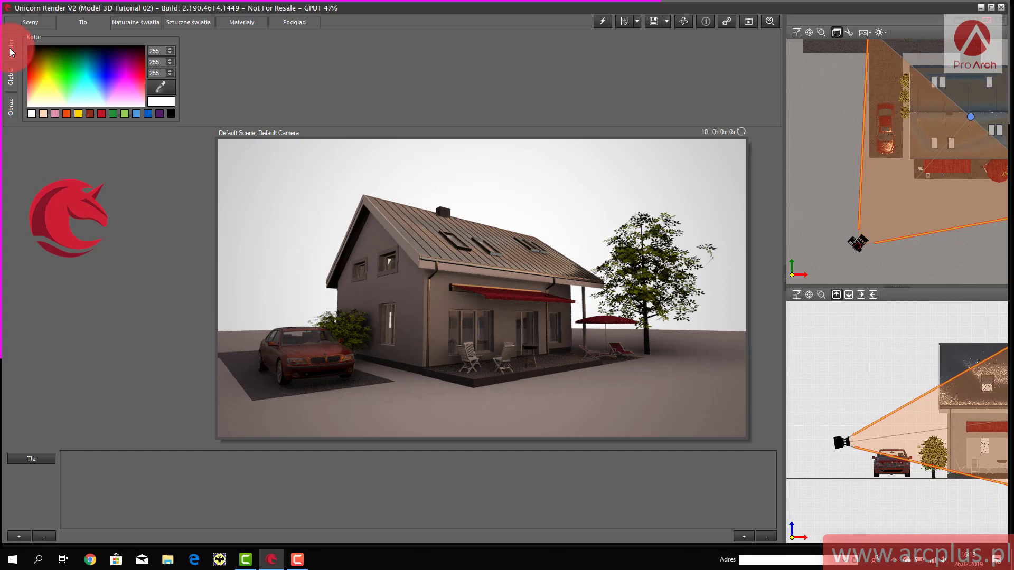
click(10, 109)
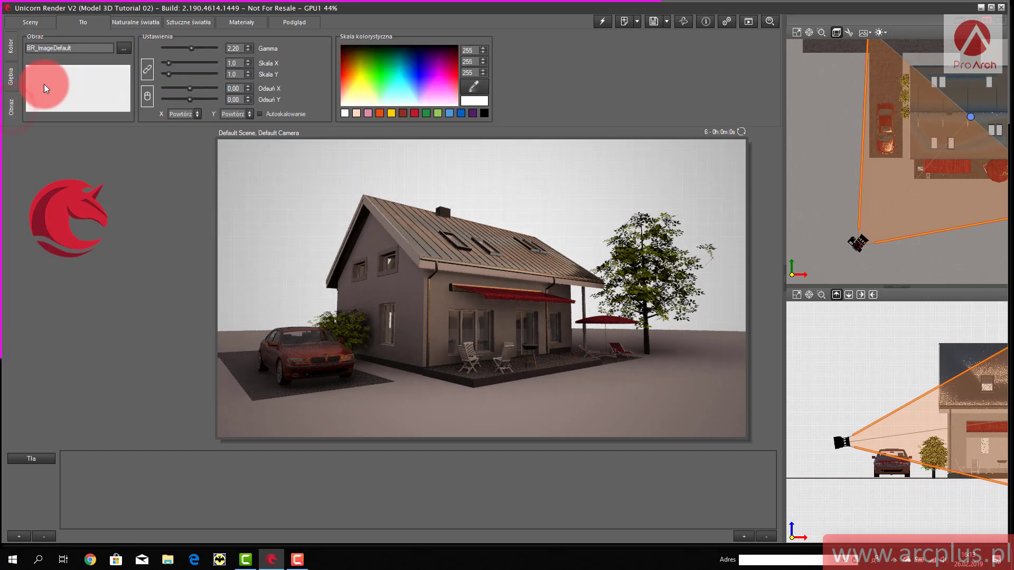
Step: Load the bg_fields7 image from the Backgrounds folder of TexturesLib as the background bitmap
click(124, 50)
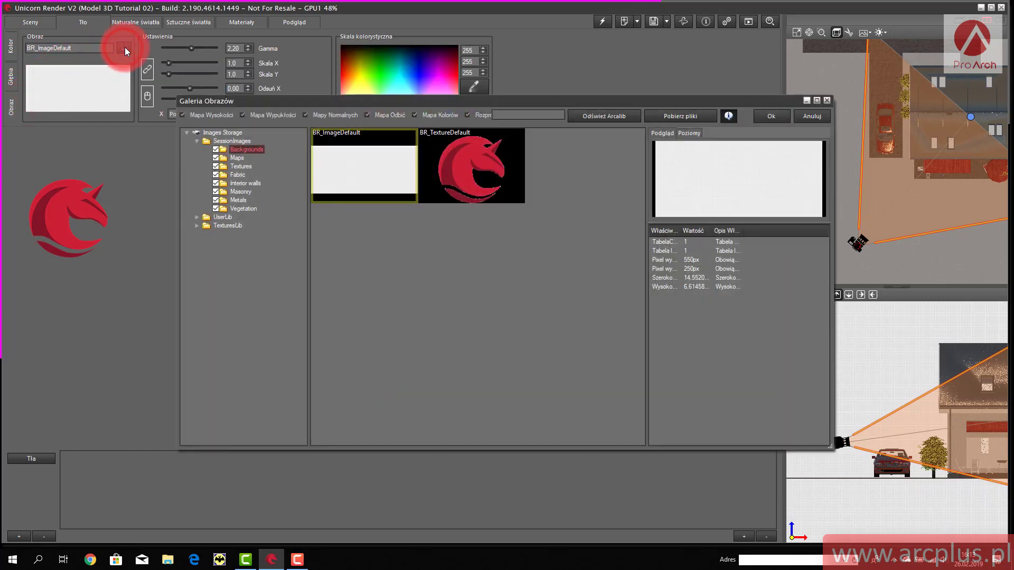
click(197, 226)
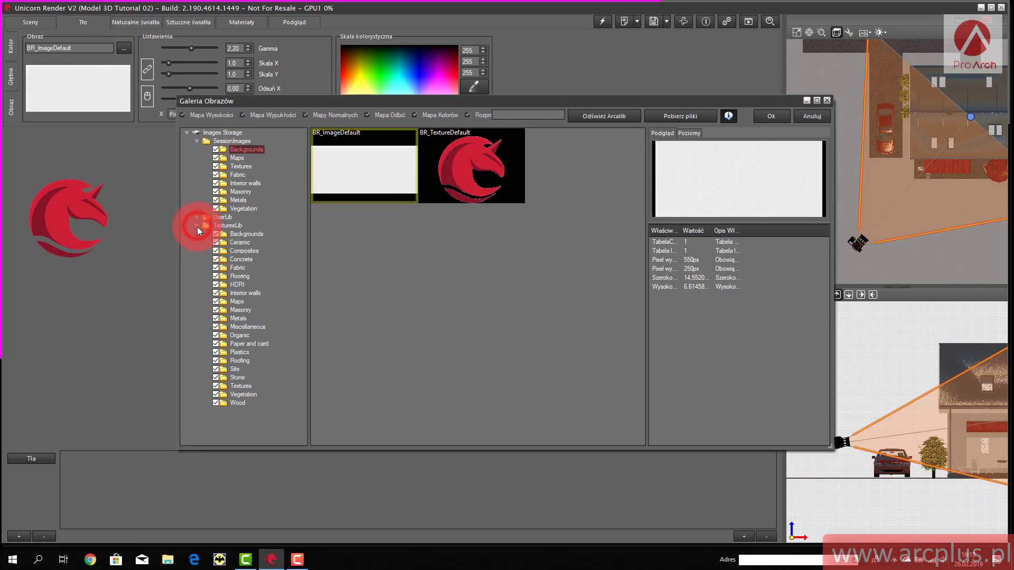
click(246, 233)
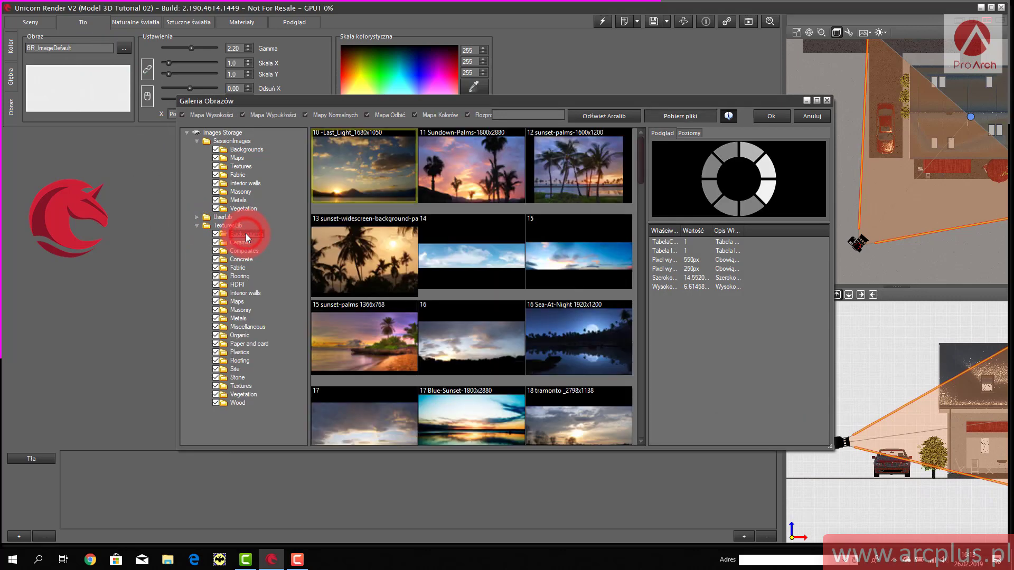
drag(642, 174, 581, 272)
click(581, 272)
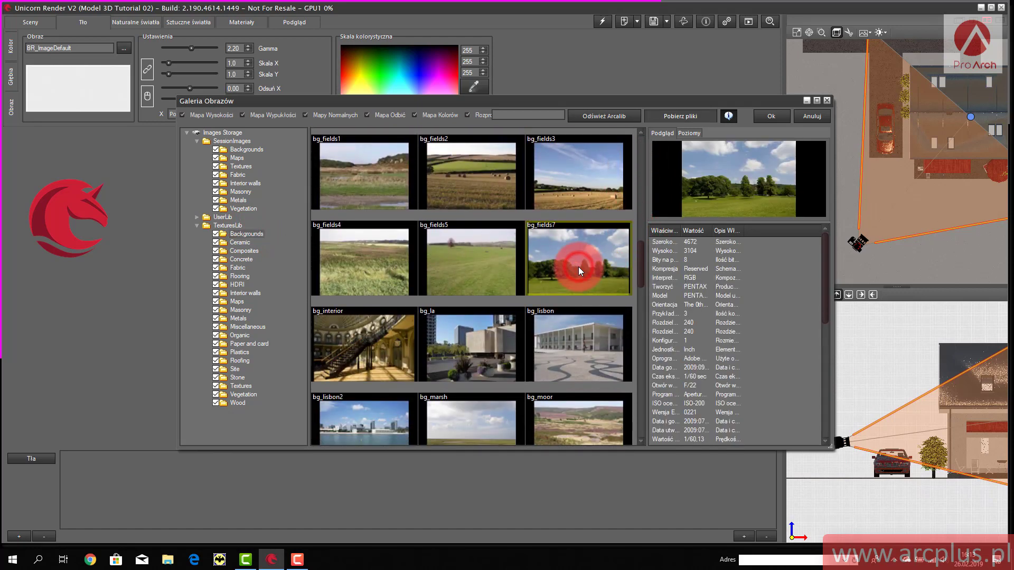
click(772, 117)
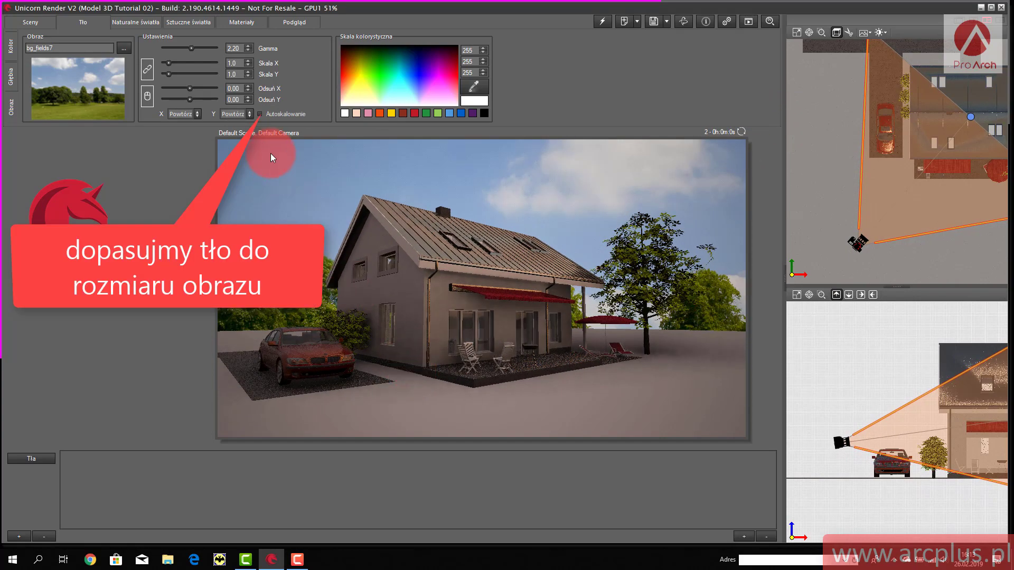
Step: Turn on Autoskalowanie to fit the background bitmap to the image, and adjust the Default Camera's tilt and height
click(261, 114)
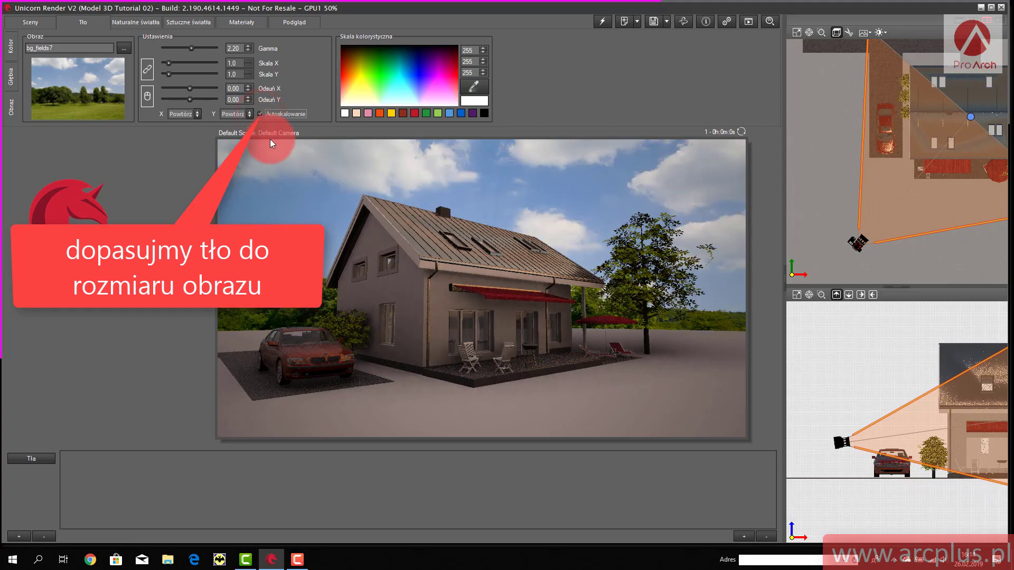
drag(414, 356, 426, 393)
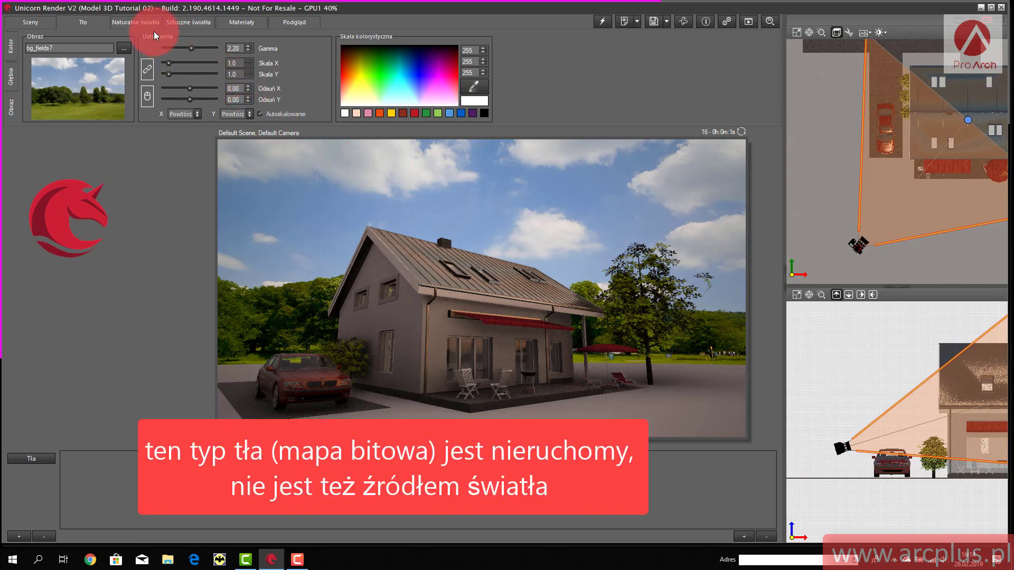
drag(445, 344, 448, 362)
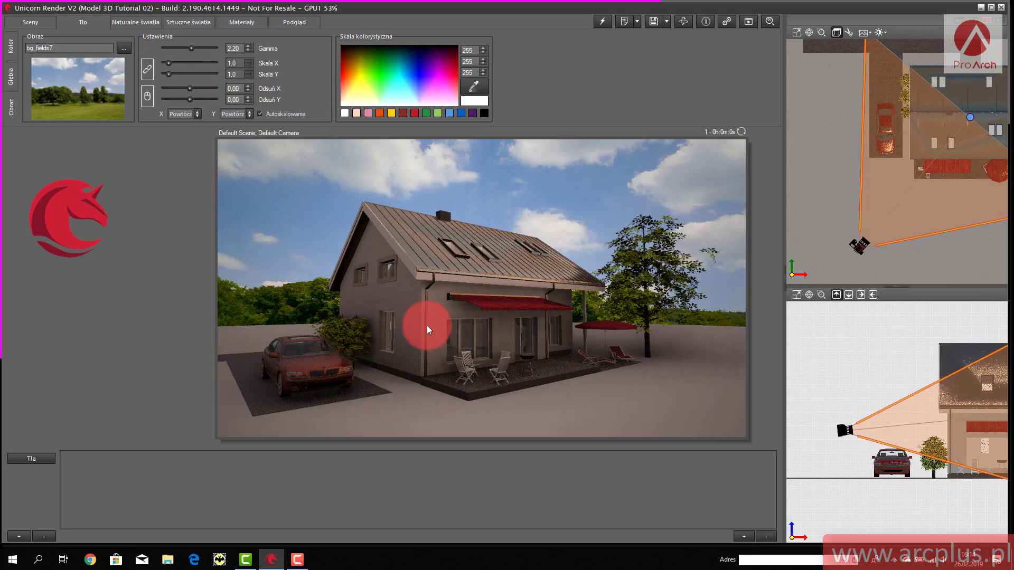
Step: Switch the natural lighting back to the sun, set its B <-> R tone to -0.100, and adjust the Jasność tone mapping
click(126, 24)
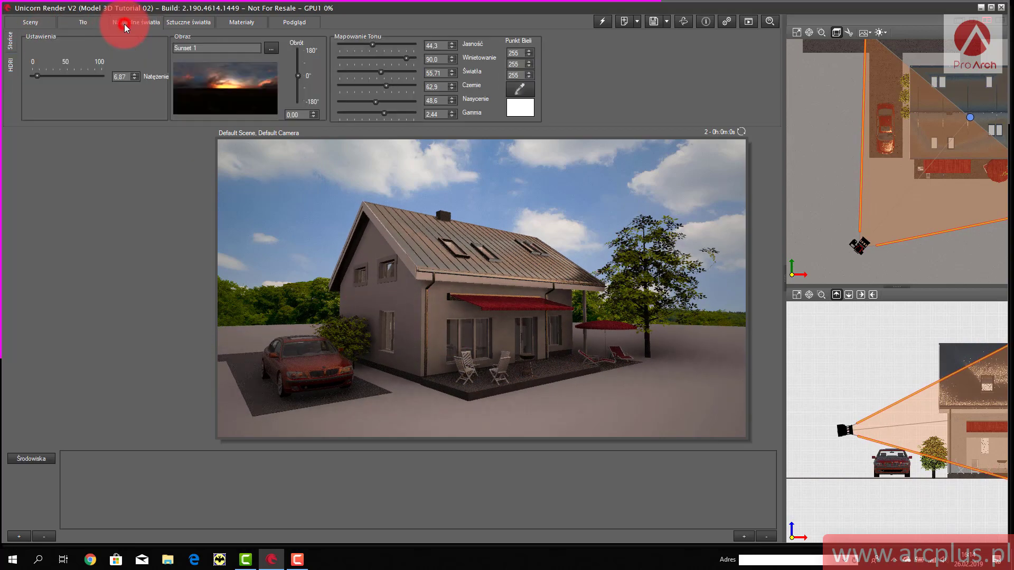
click(12, 41)
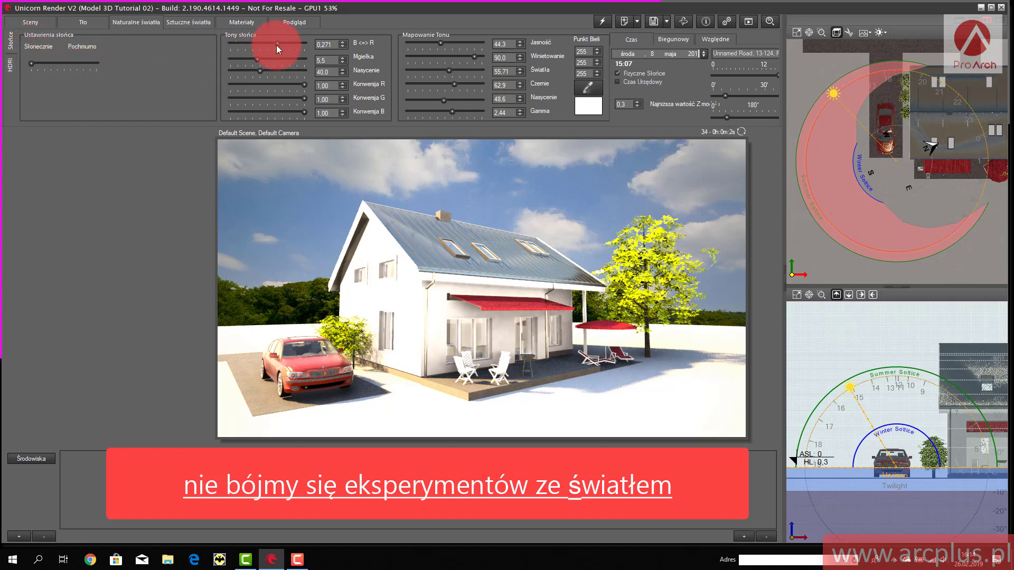
click(255, 43)
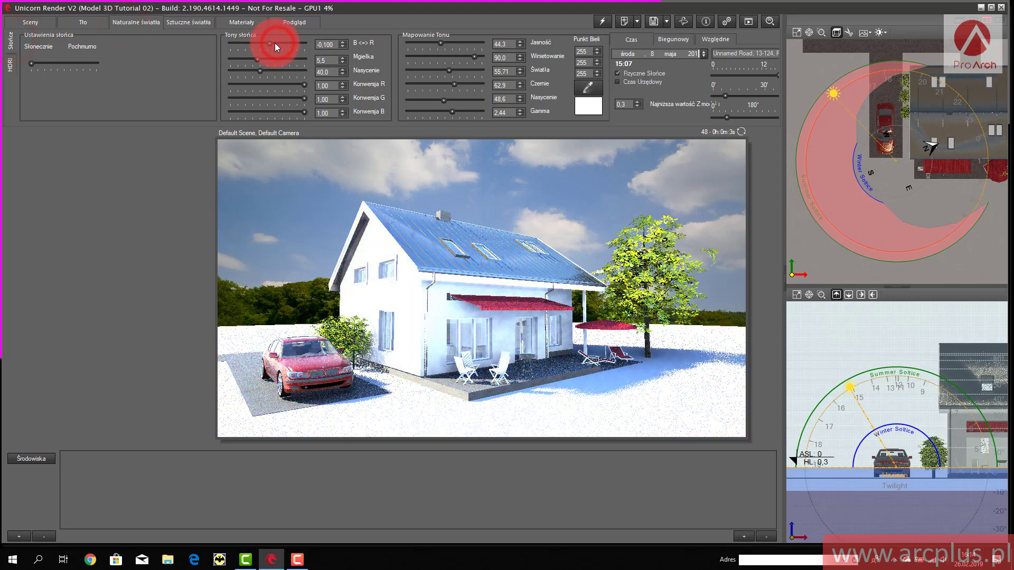
click(416, 43)
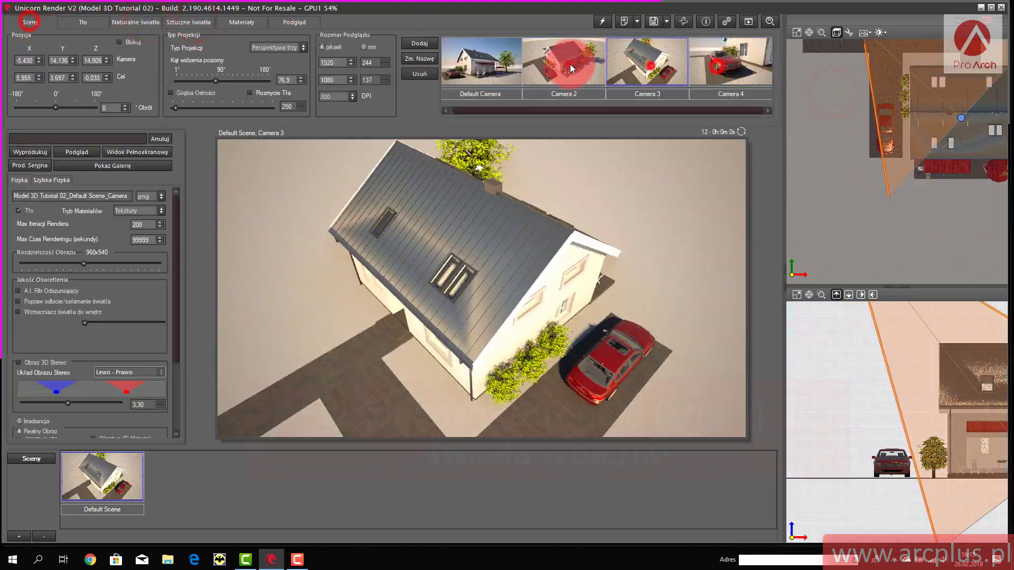
Step: Make the Default Camera the active view of the Default Scene
click(482, 58)
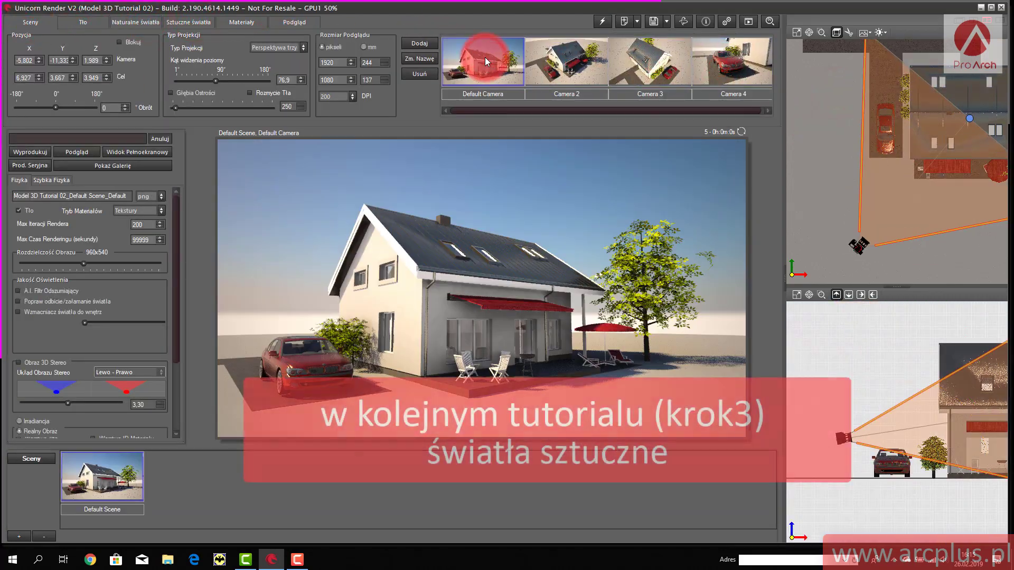